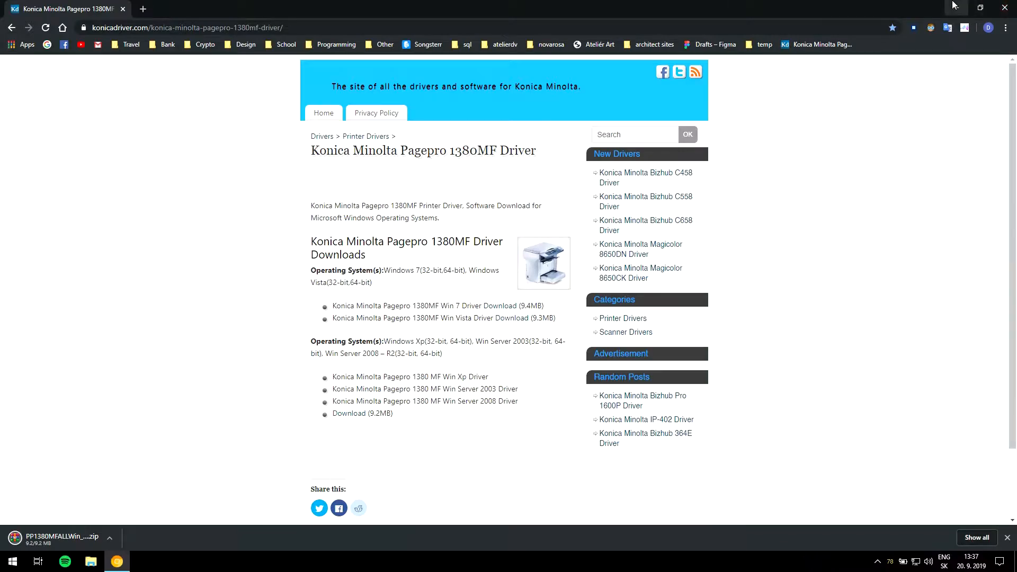
# Step: Extract the downloaded driver archive on the desktop to PP1380MFALLWin_139MU and open its PP1380MFALLWin_139 subfolder
pyautogui.rightClick(18, 74)
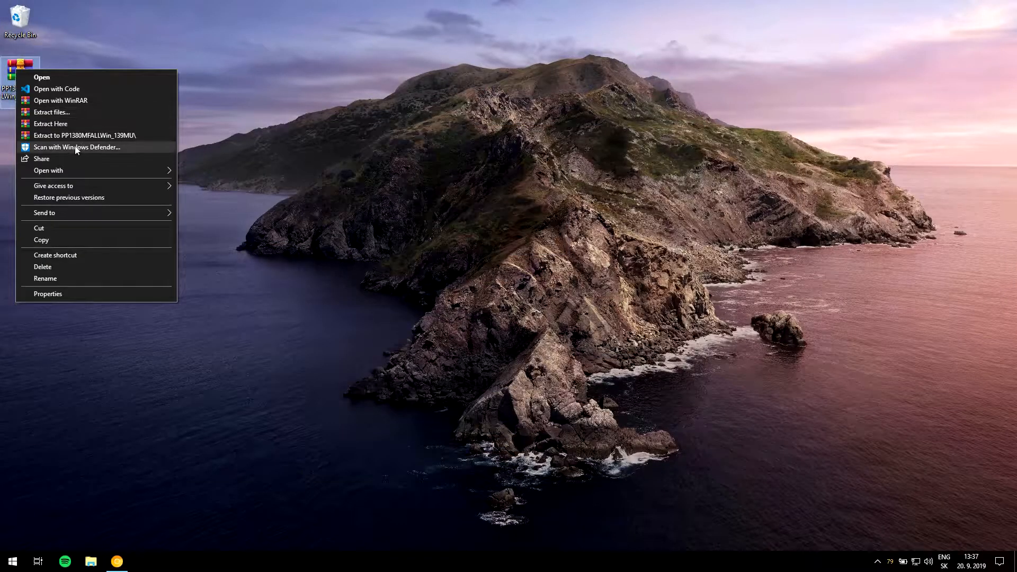
pyautogui.click(85, 139)
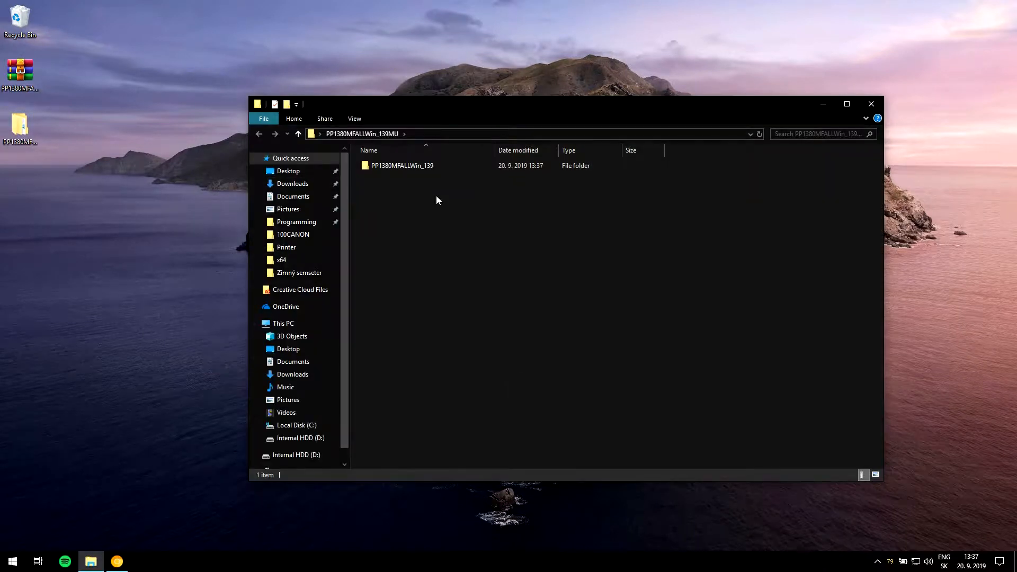
pyautogui.click(418, 167)
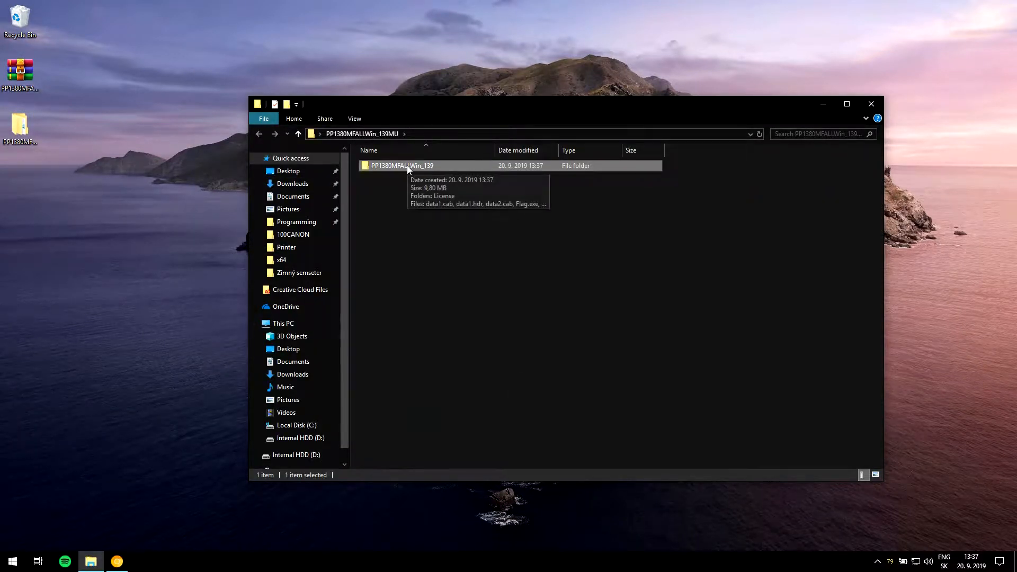
pyautogui.doubleClick(420, 167)
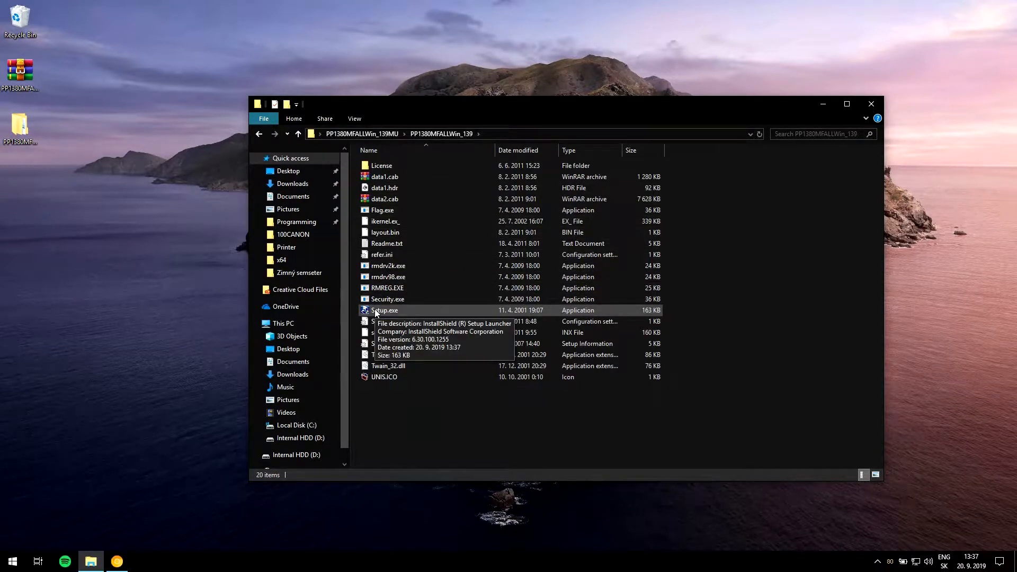
# Step: Set Setup.exe to run in compatibility mode for Windows 7
pyautogui.doubleClick(376, 312)
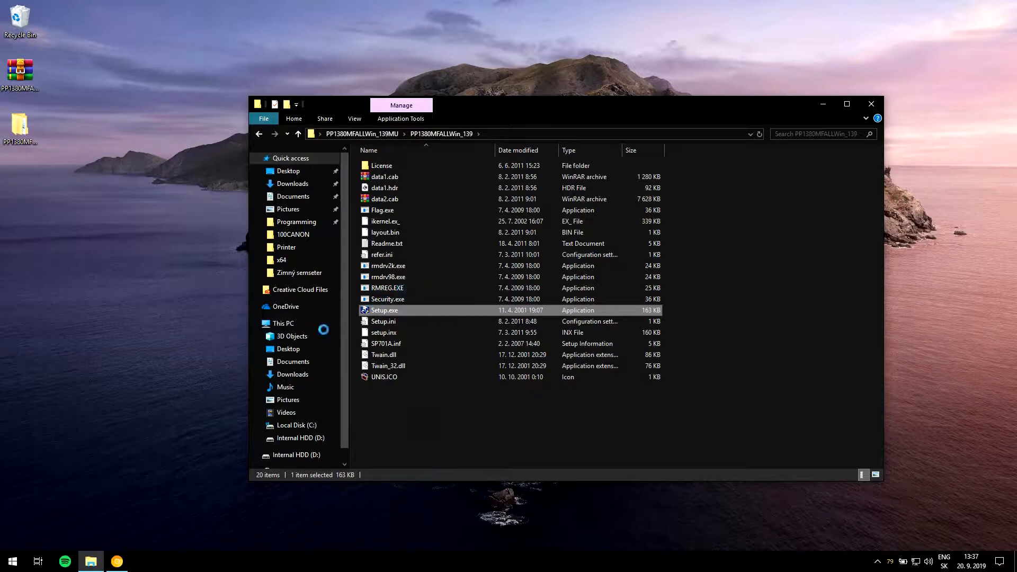
pyautogui.rightClick(377, 311)
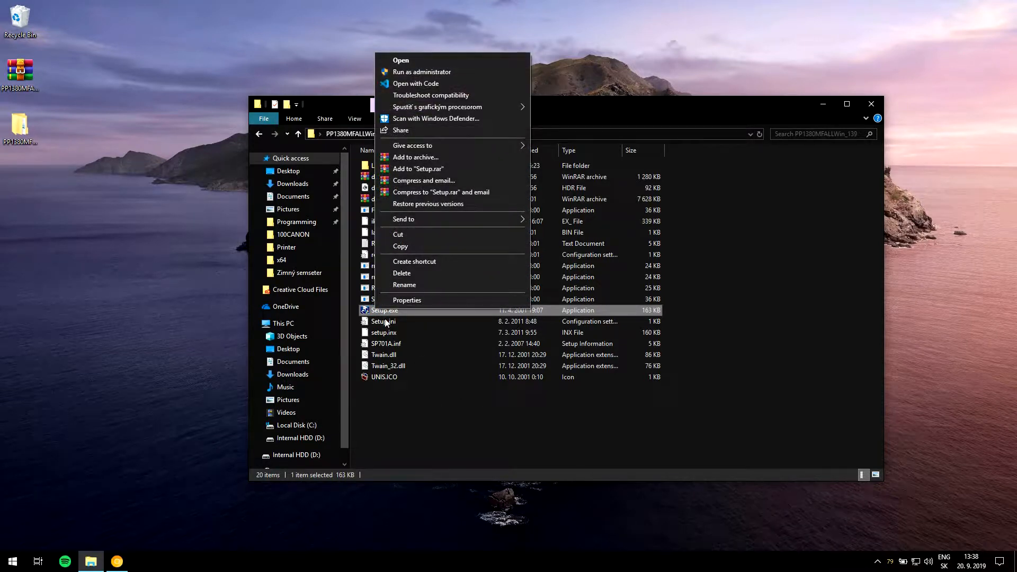
pyautogui.click(406, 301)
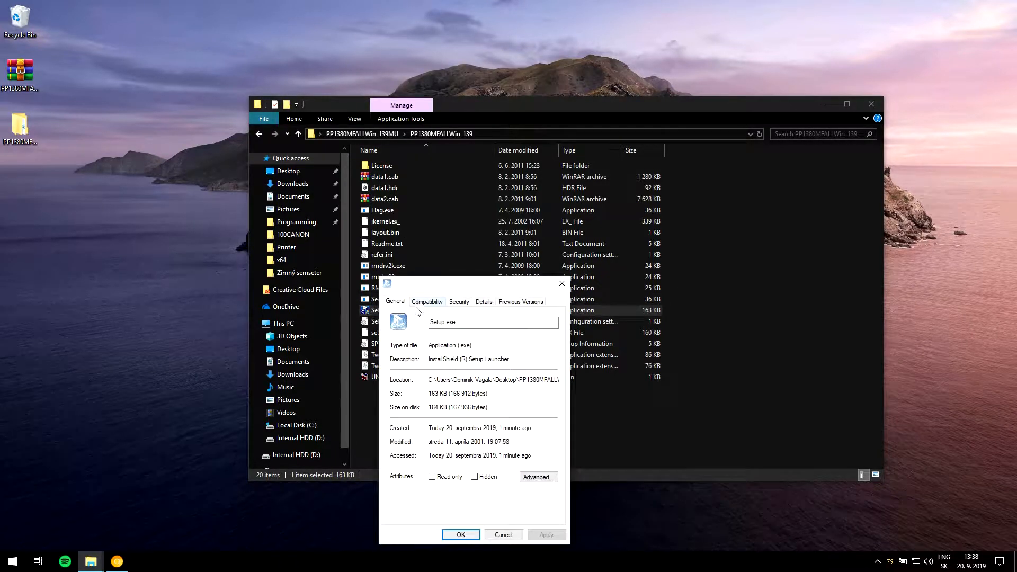
pyautogui.click(426, 302)
pyautogui.click(427, 373)
pyautogui.click(434, 386)
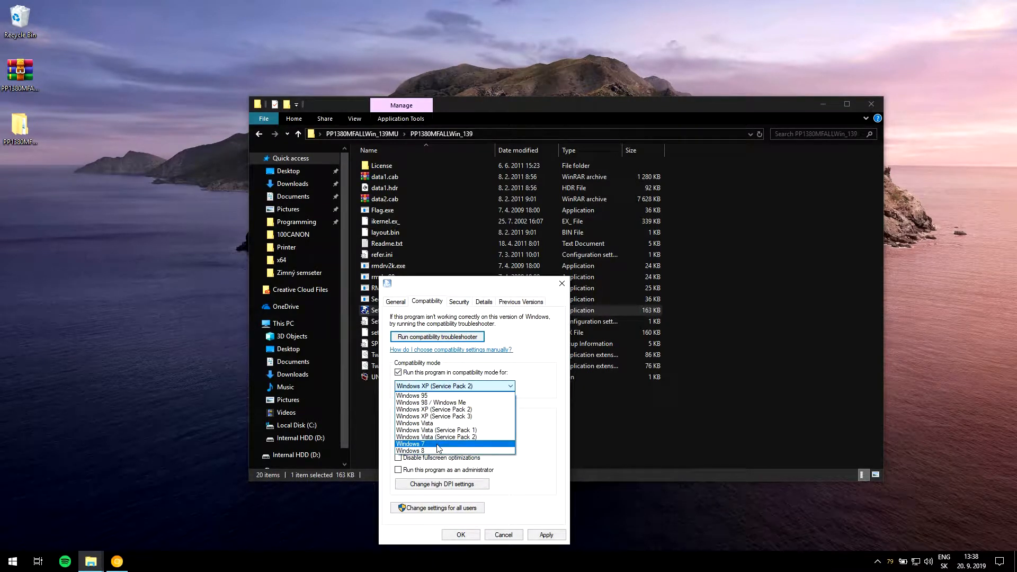
pyautogui.click(438, 444)
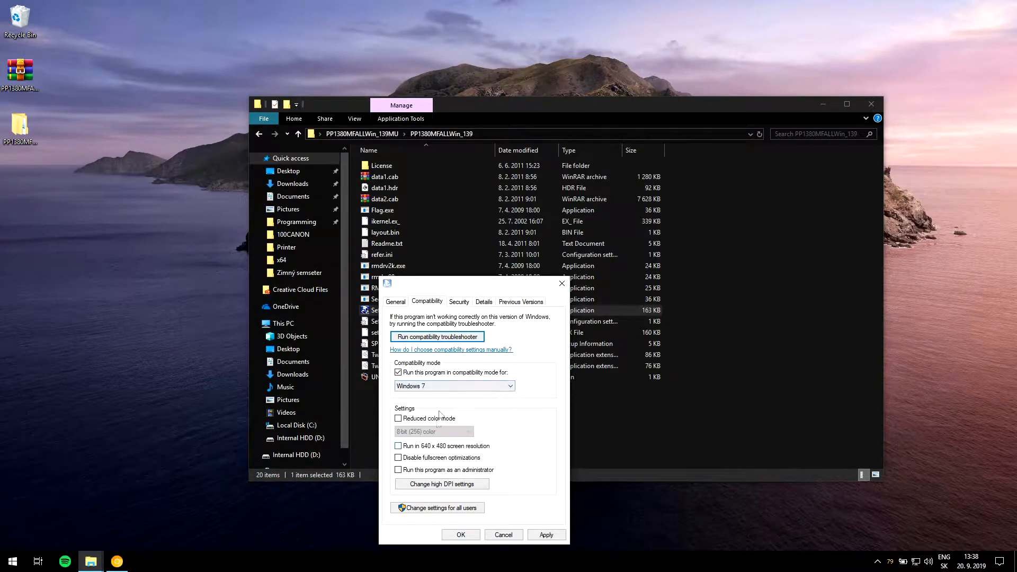
pyautogui.click(461, 534)
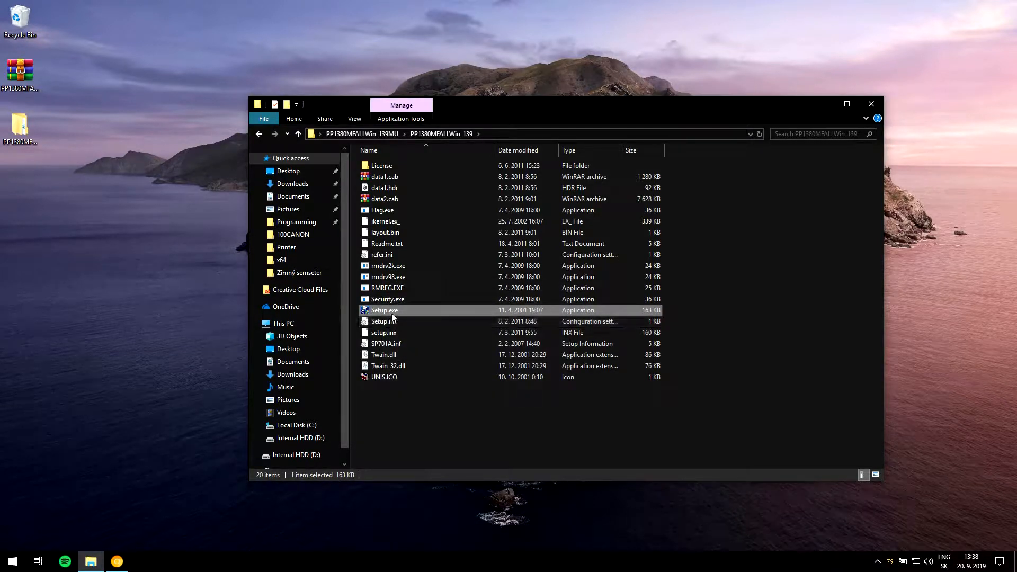
# Step: Run Setup.exe, minimize the folder window and choose the installation language
pyautogui.doubleClick(392, 313)
pyautogui.click(823, 104)
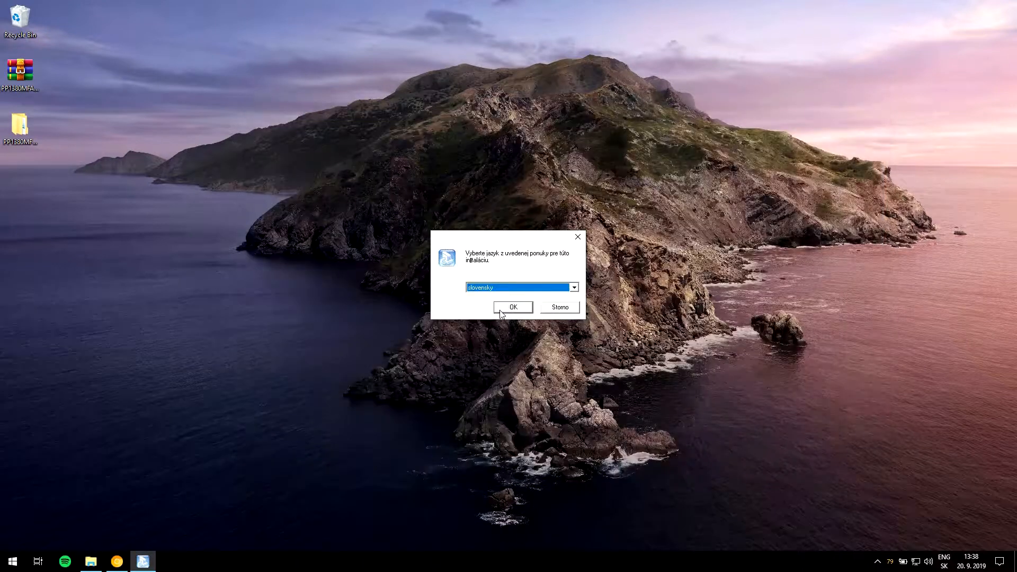
pyautogui.click(507, 290)
pyautogui.click(507, 298)
pyautogui.click(515, 308)
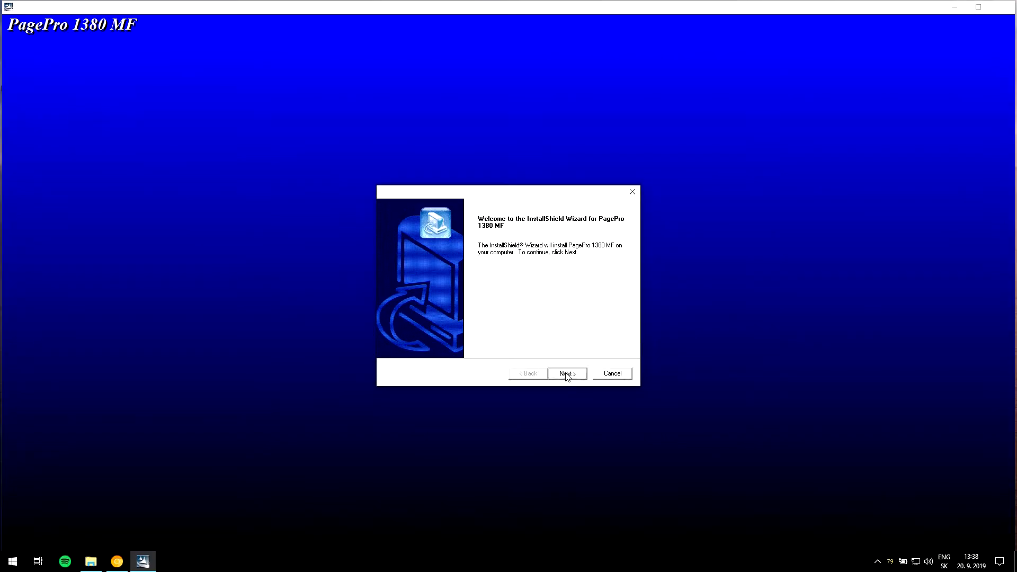
# Step: Install PagePro 1380 MF through the InstallShield Wizard, accepting the license agreement and continuing past the USB cable page
pyautogui.click(566, 374)
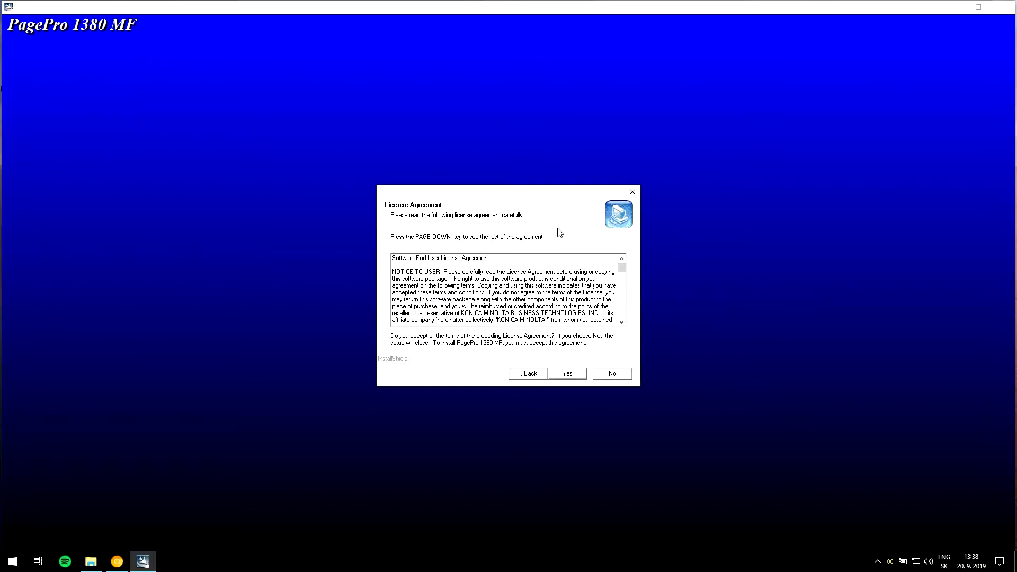
pyautogui.click(582, 372)
pyautogui.click(588, 371)
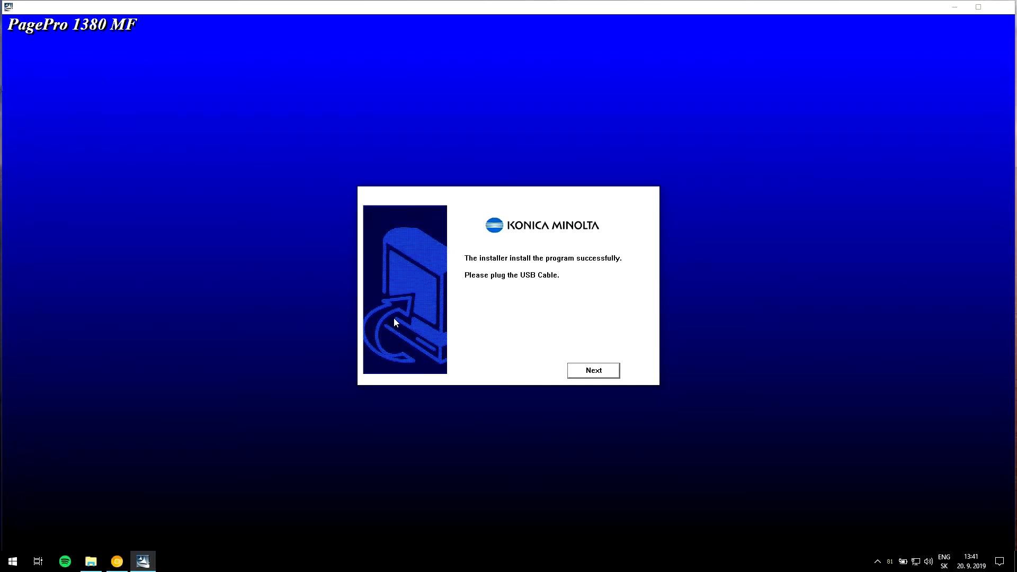
pyautogui.click(595, 371)
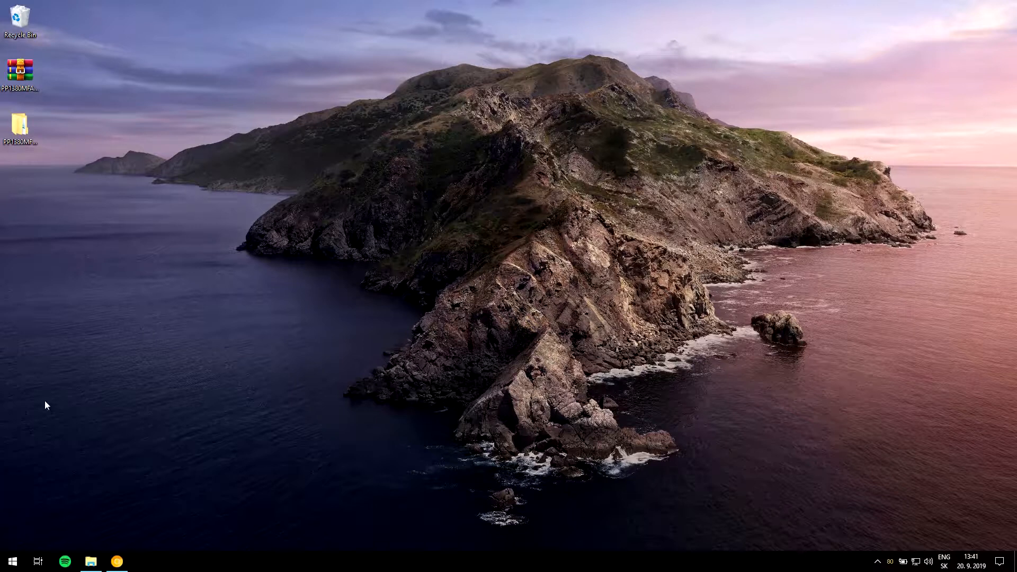
# Step: Open the LINKMAGIC folder in C:\Program Files (x86), sorting by date modified to find it, and move its window aside
pyautogui.moveTo(91, 561)
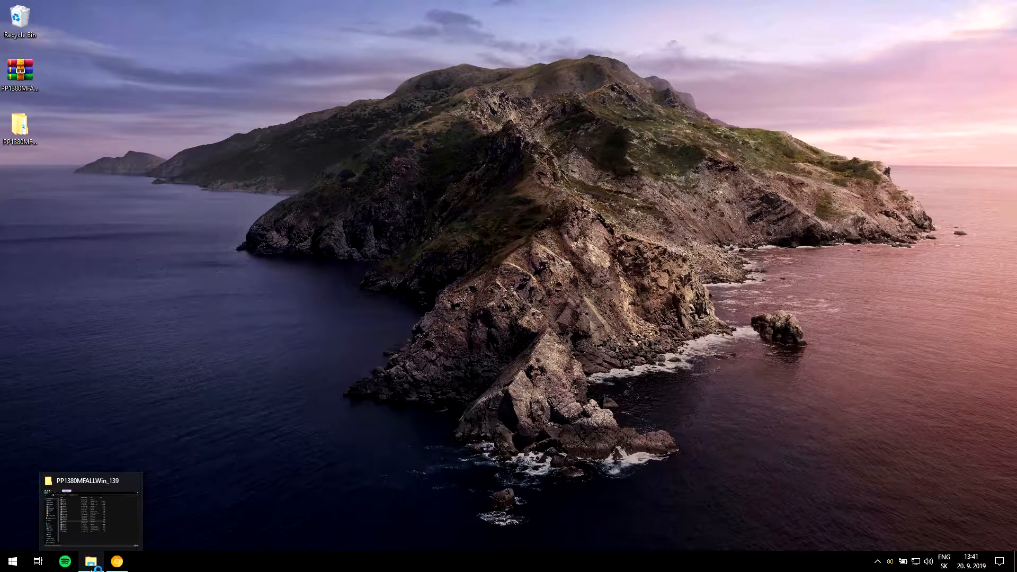
pyautogui.doubleClick(20, 126)
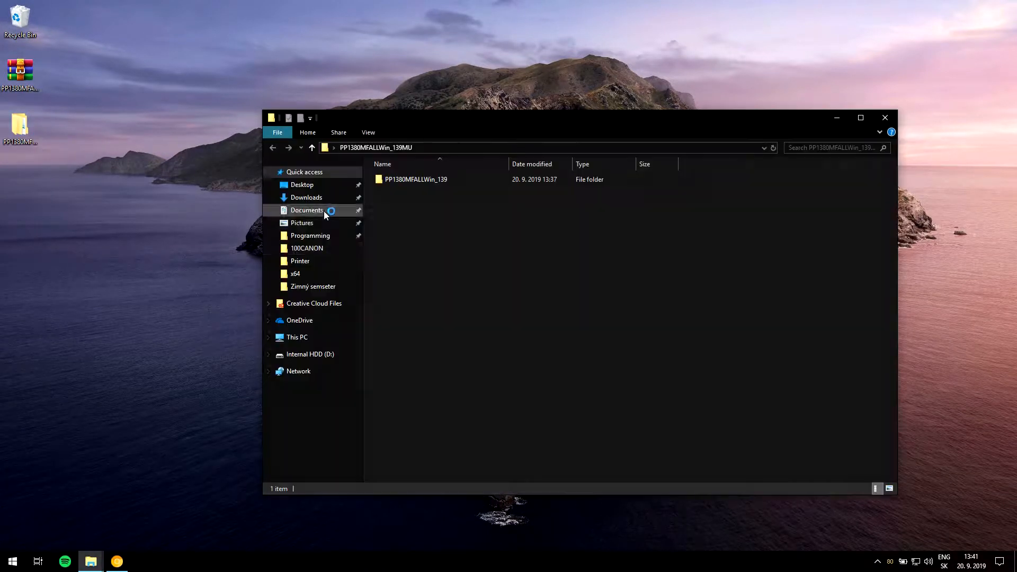
pyautogui.click(297, 337)
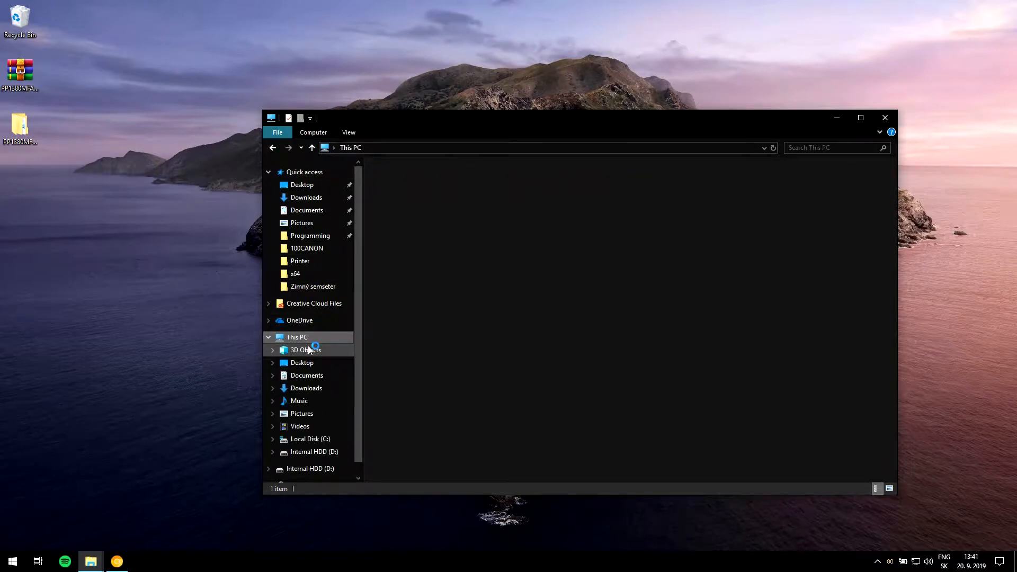
pyautogui.doubleClick(446, 290)
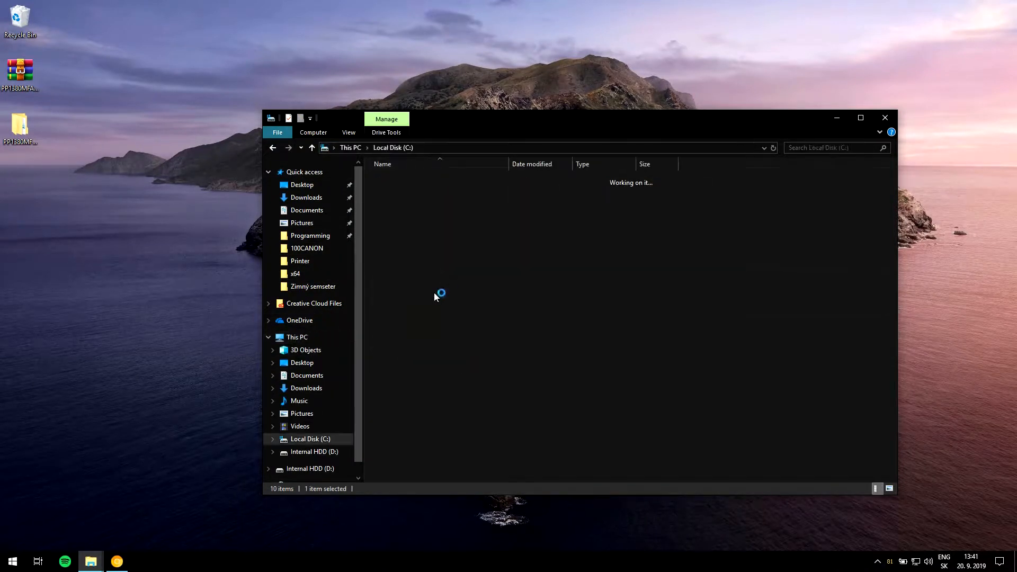
pyautogui.doubleClick(419, 301)
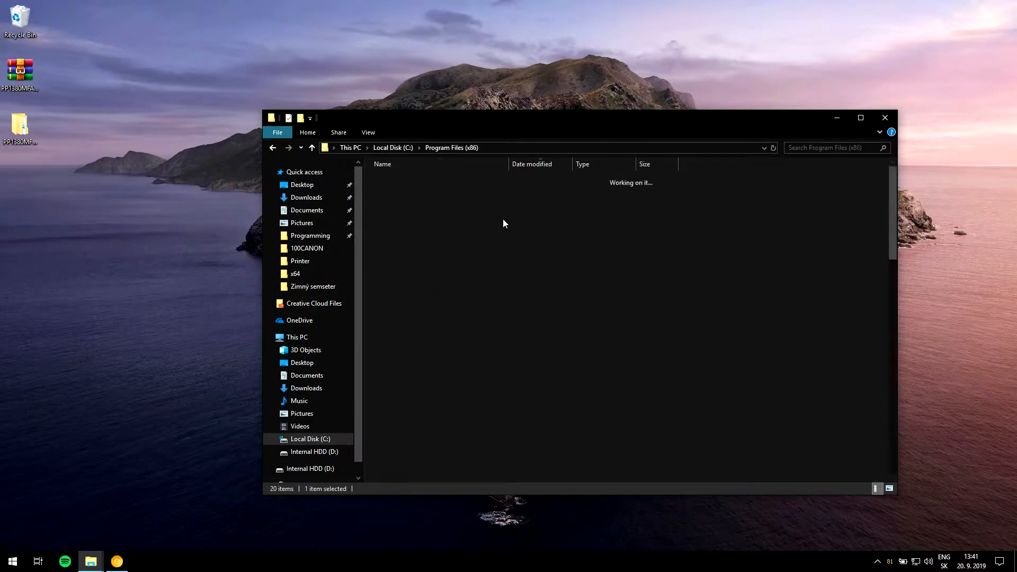
pyautogui.click(535, 165)
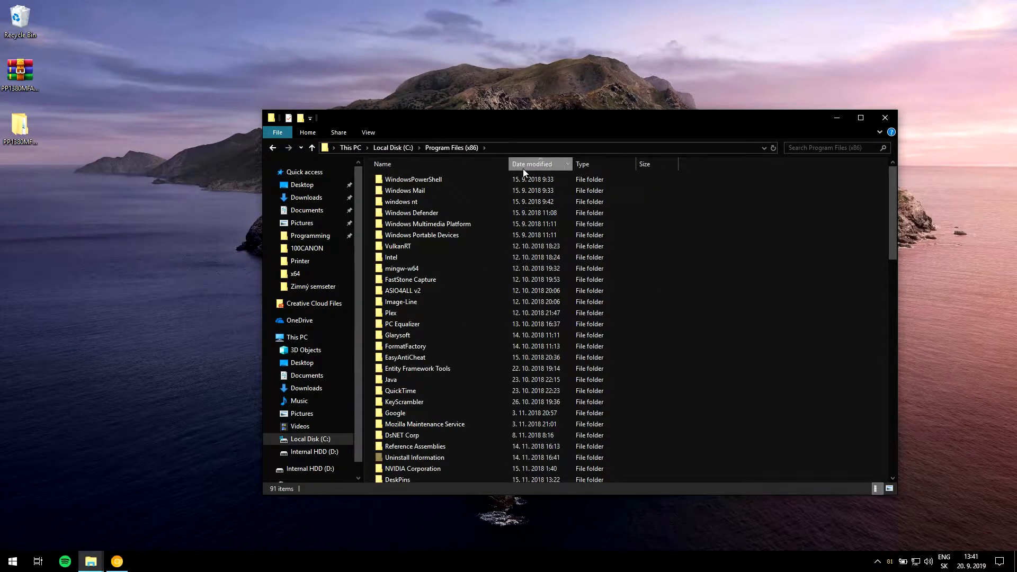
pyautogui.click(523, 168)
pyautogui.doubleClick(415, 290)
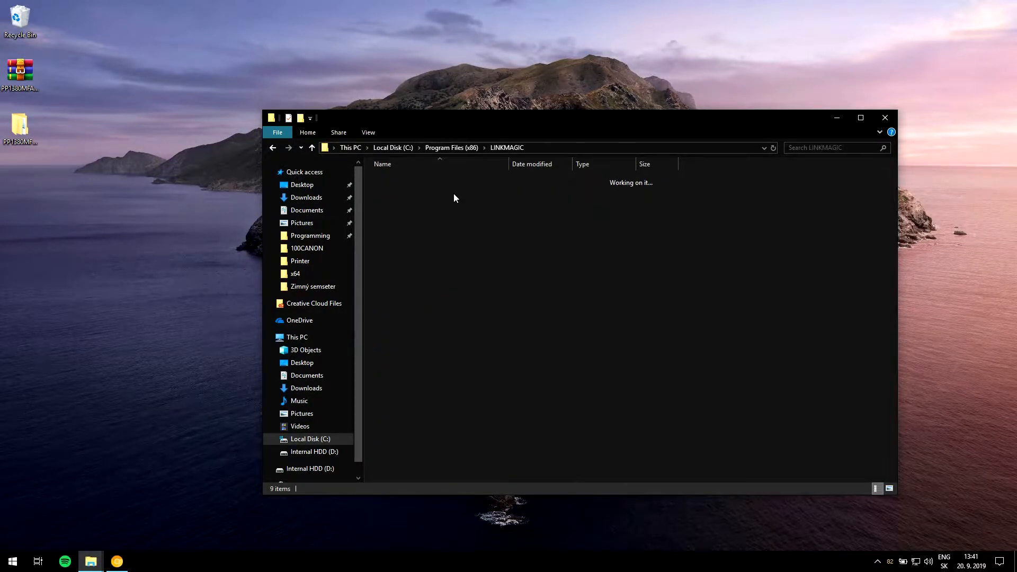
pyautogui.moveTo(507, 125); pyautogui.dragTo(689, 127)
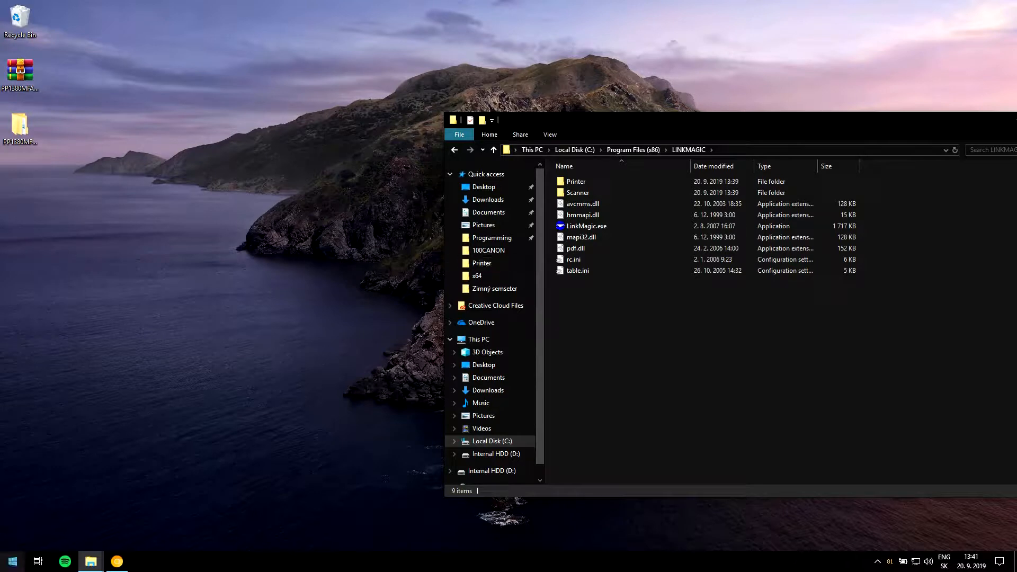
# Step: Open Device Manager, enlarge its window and locate KONICA MINOLTA PP1380 MF under Imaging devices
pyautogui.rightClick(12, 561)
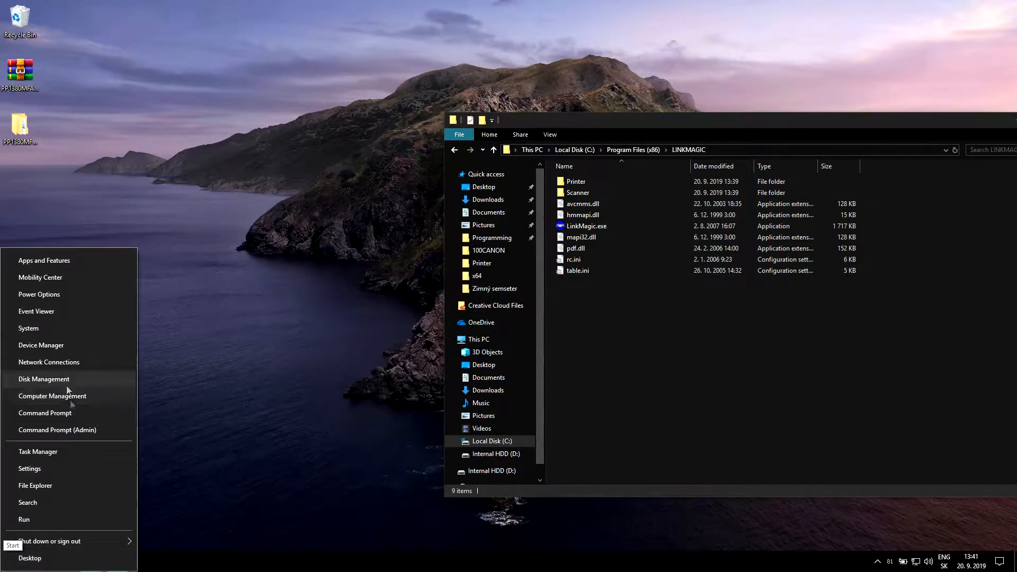
pyautogui.click(70, 346)
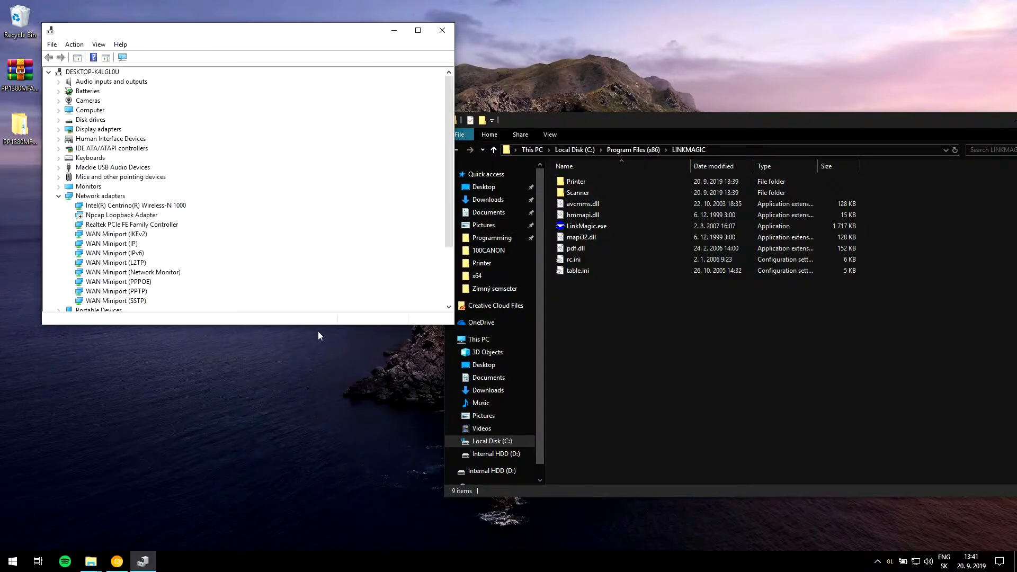
pyautogui.moveTo(320, 328); pyautogui.dragTo(292, 509)
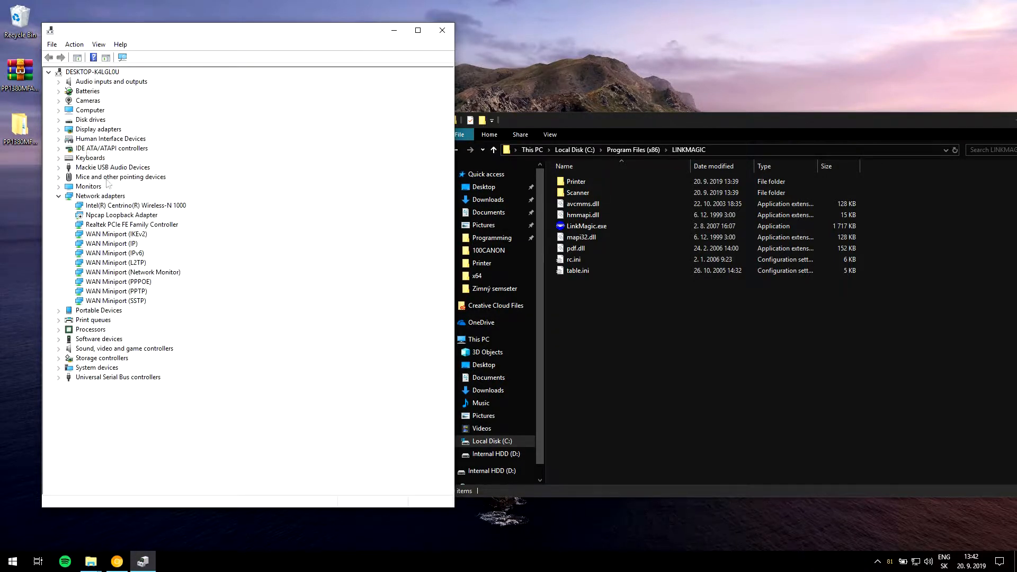
pyautogui.click(59, 159)
pyautogui.click(121, 167)
pyautogui.rightClick(121, 169)
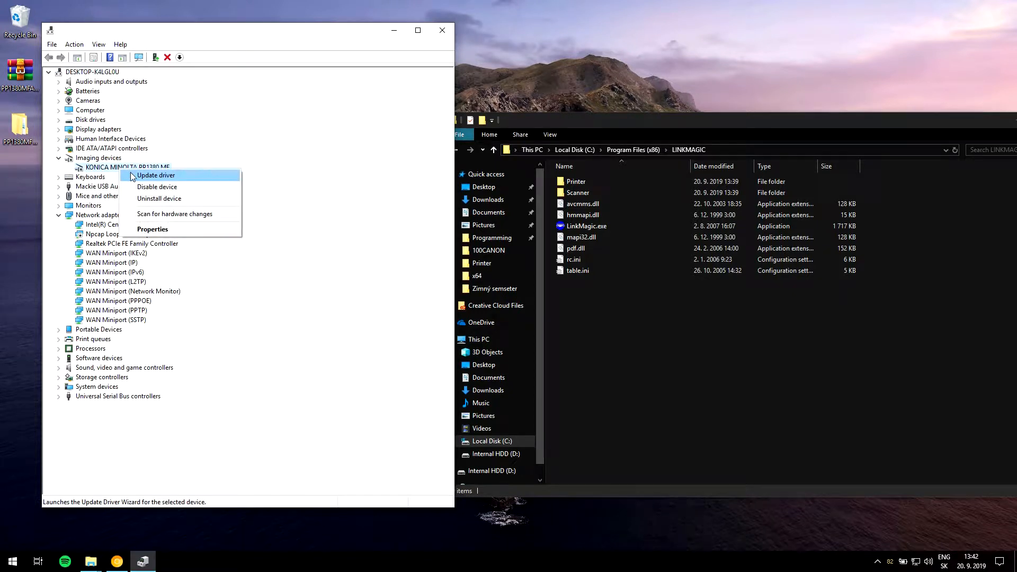
# Step: View the PagePro 1380 MF utility running in the background and close its window
pyautogui.click(877, 561)
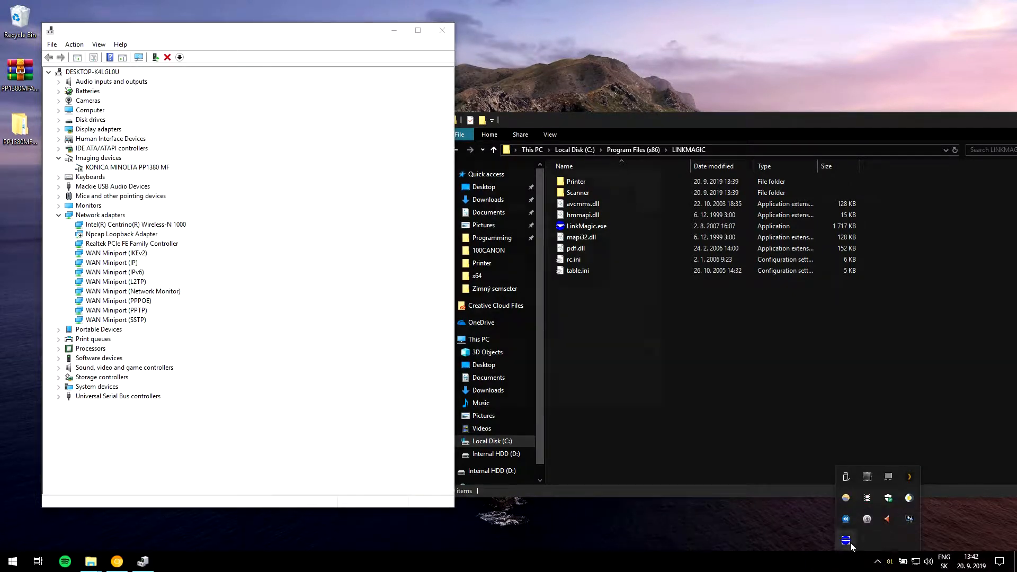
pyautogui.click(849, 542)
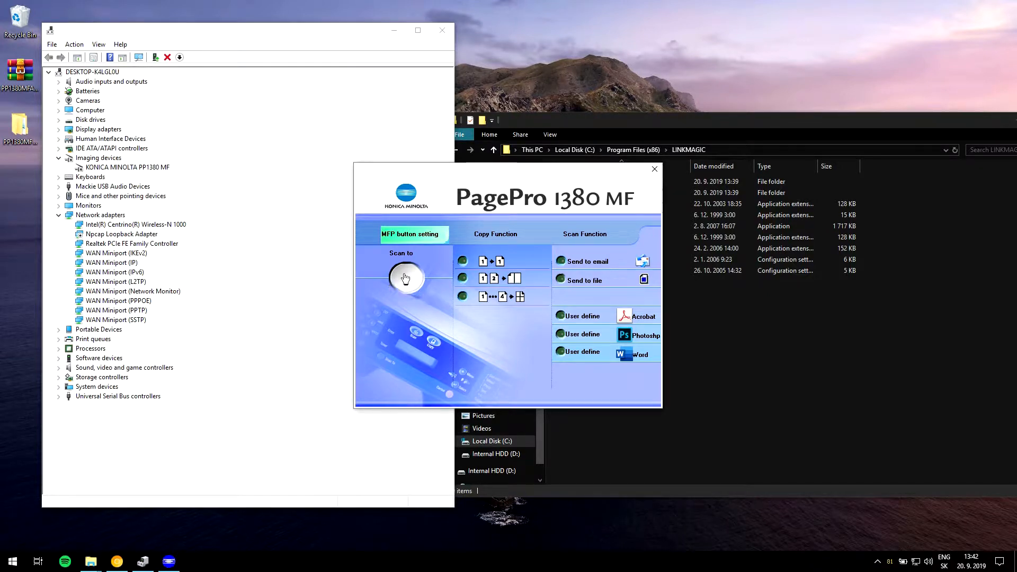
pyautogui.click(655, 169)
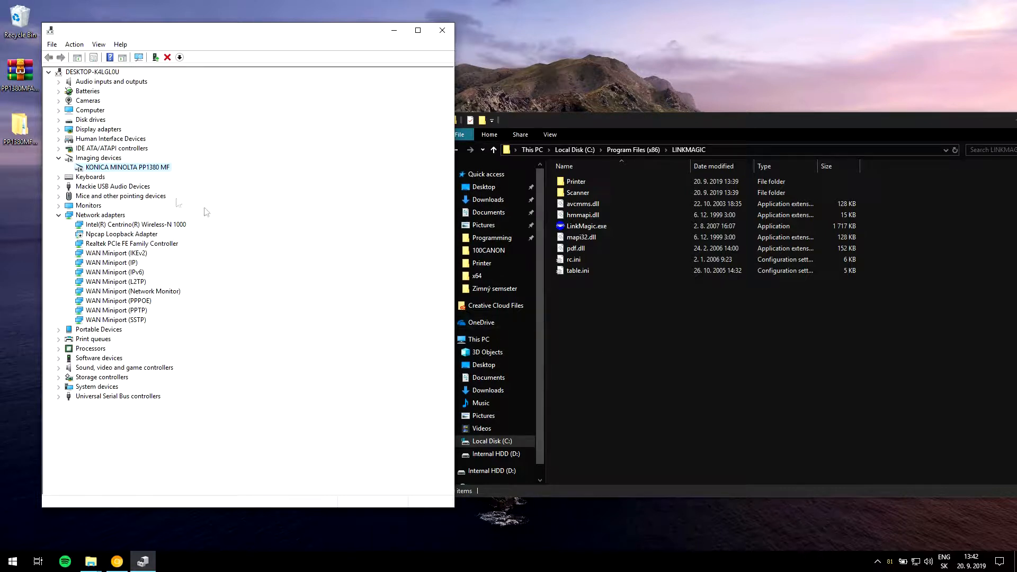
# Step: Start a driver update for KONICA MINOLTA PP1380 MF, choosing to browse this computer for the driver software
pyautogui.rightClick(99, 167)
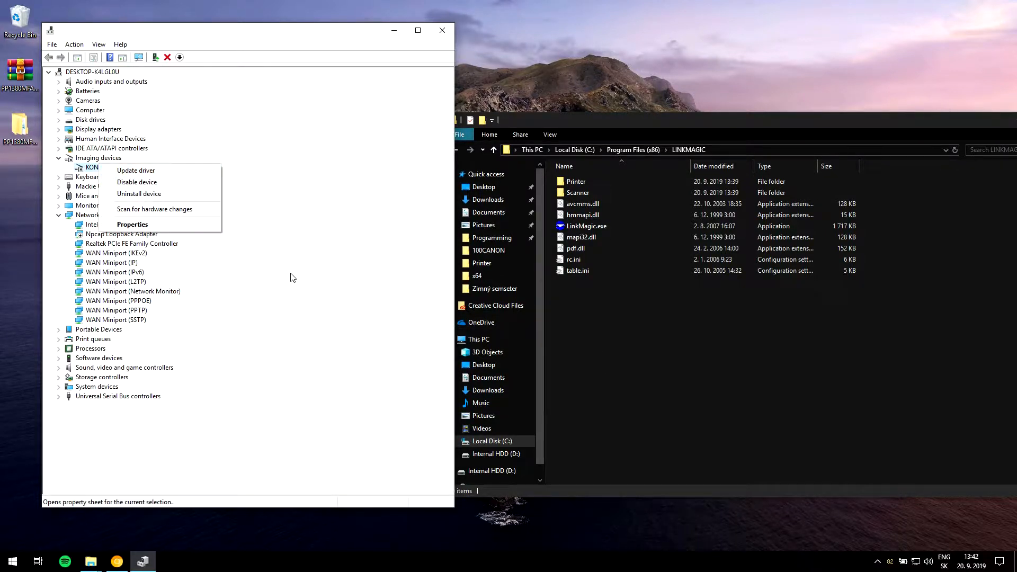
pyautogui.click(276, 278)
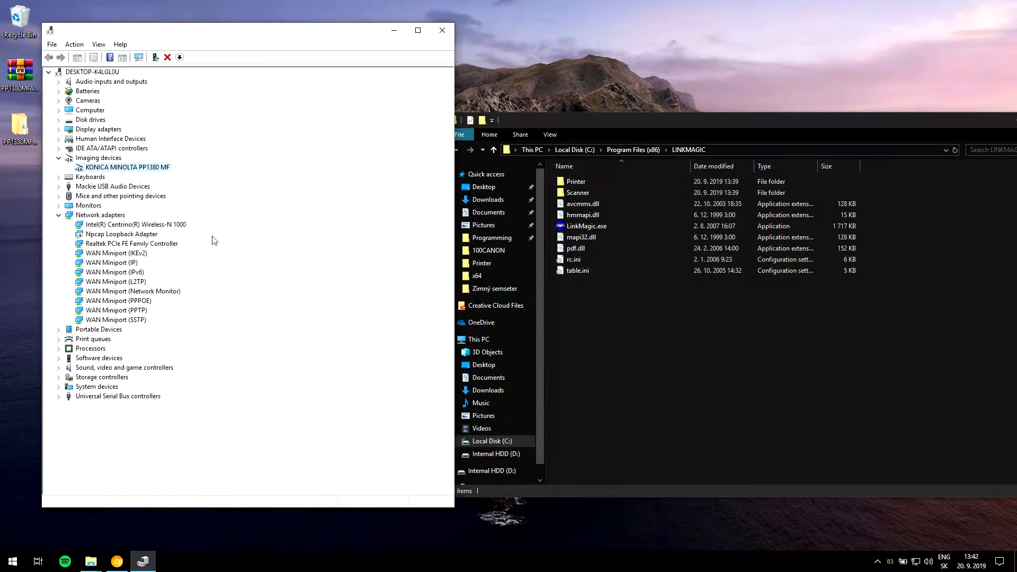
pyautogui.rightClick(112, 168)
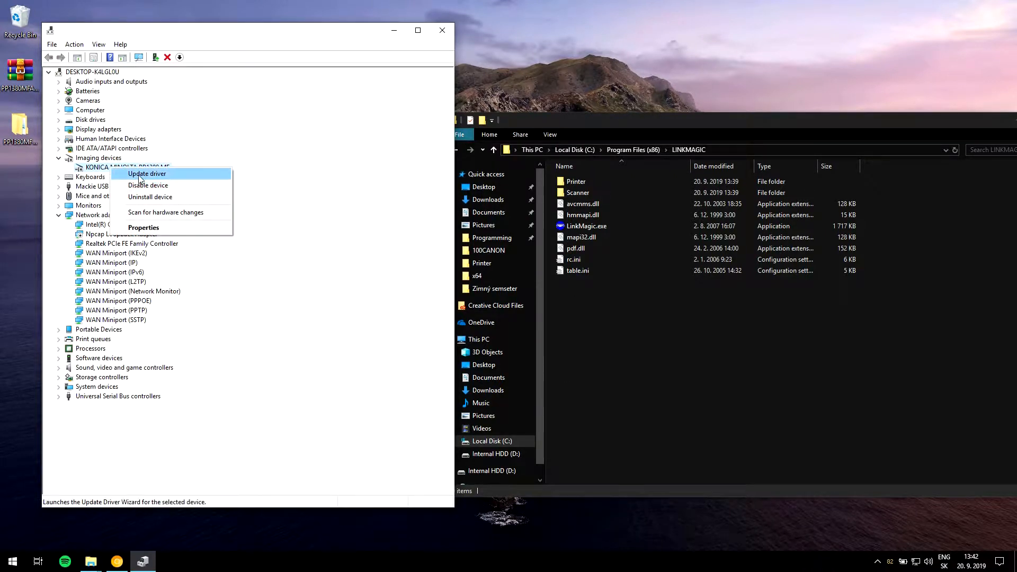
pyautogui.click(136, 175)
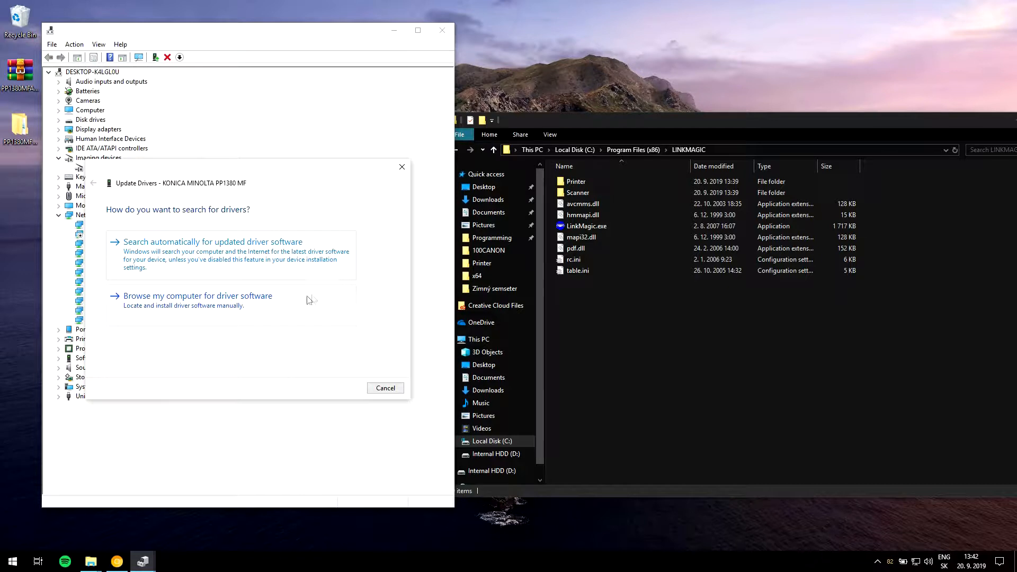
pyautogui.click(161, 307)
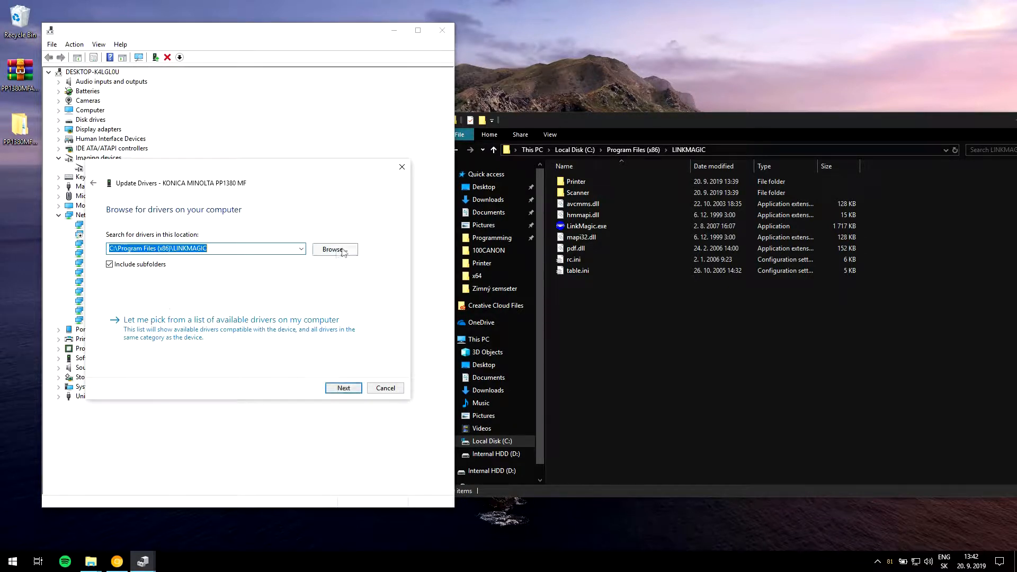
# Step: Cancel the driver update for KONICA MINOLTA PP1380 MF and minimize the LINKMAGIC folder window after moving it
pyautogui.click(774, 151)
pyautogui.click(386, 388)
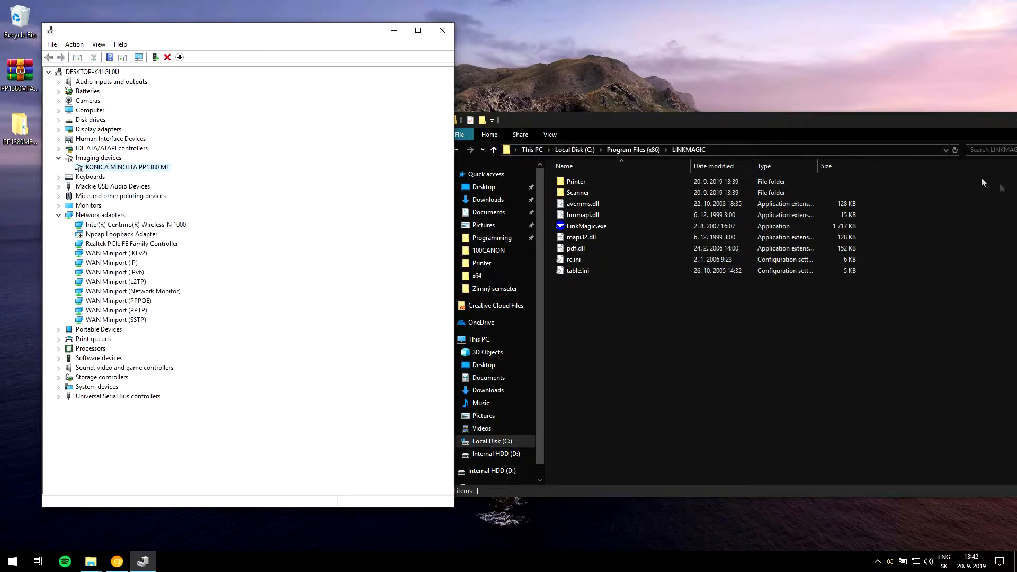
pyautogui.moveTo(949, 120); pyautogui.dragTo(776, 148)
pyautogui.click(847, 150)
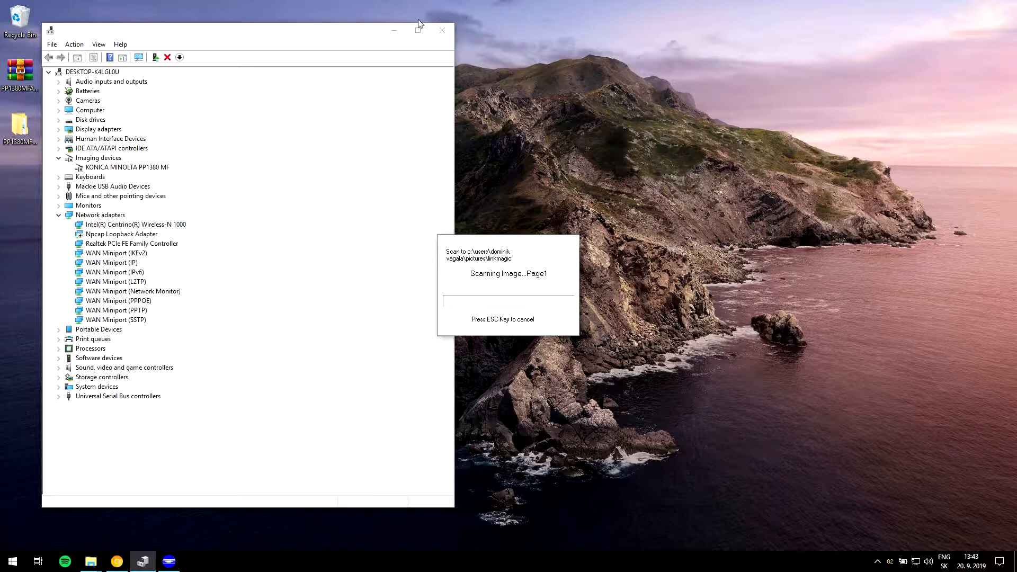
# Step: Show the hidden background icons and narrow the Device Manager window while the test scan runs
pyautogui.click(877, 562)
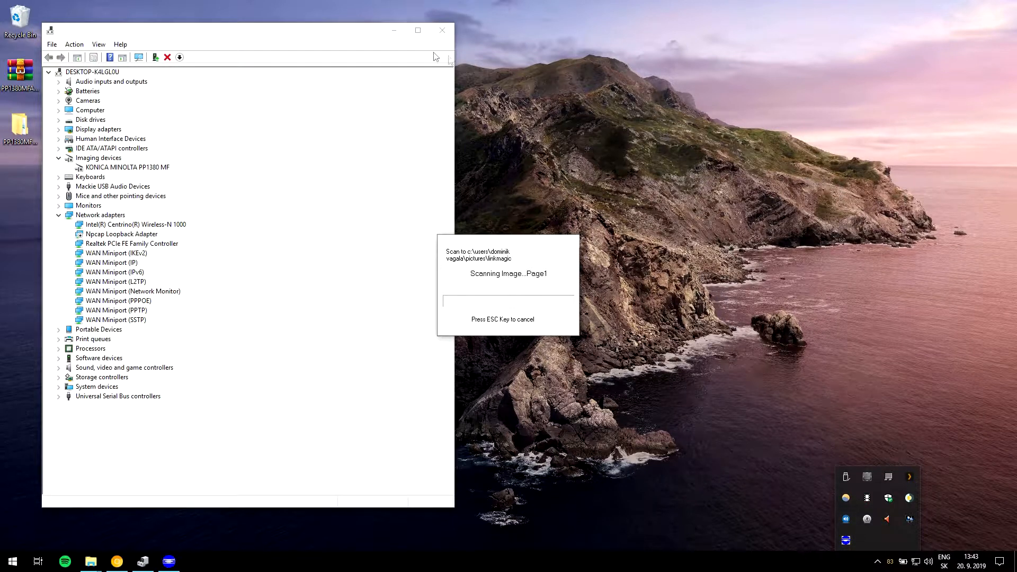
pyautogui.moveTo(454, 57); pyautogui.dragTo(400, 57)
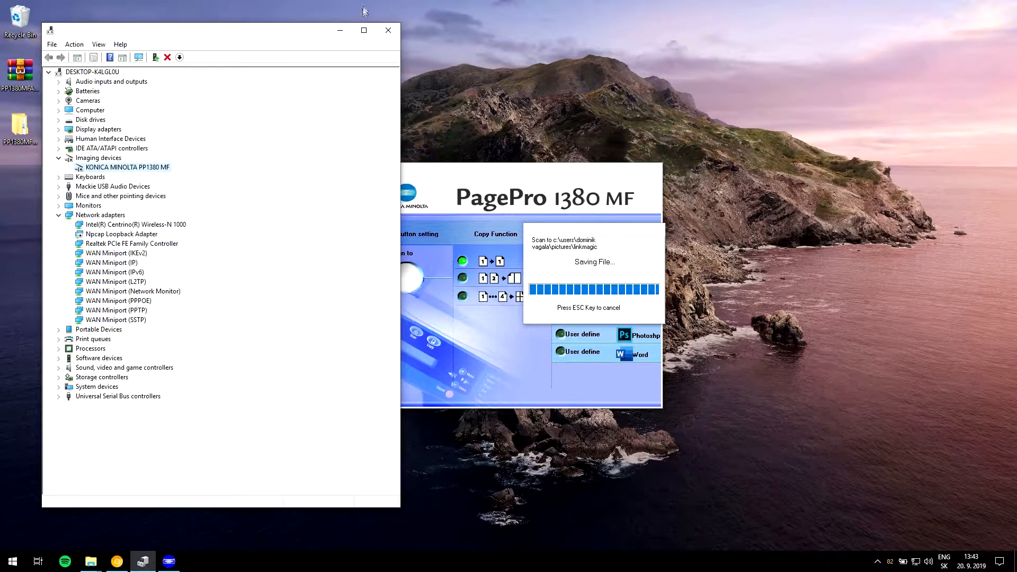
pyautogui.moveTo(404, 58); pyautogui.dragTo(322, 59)
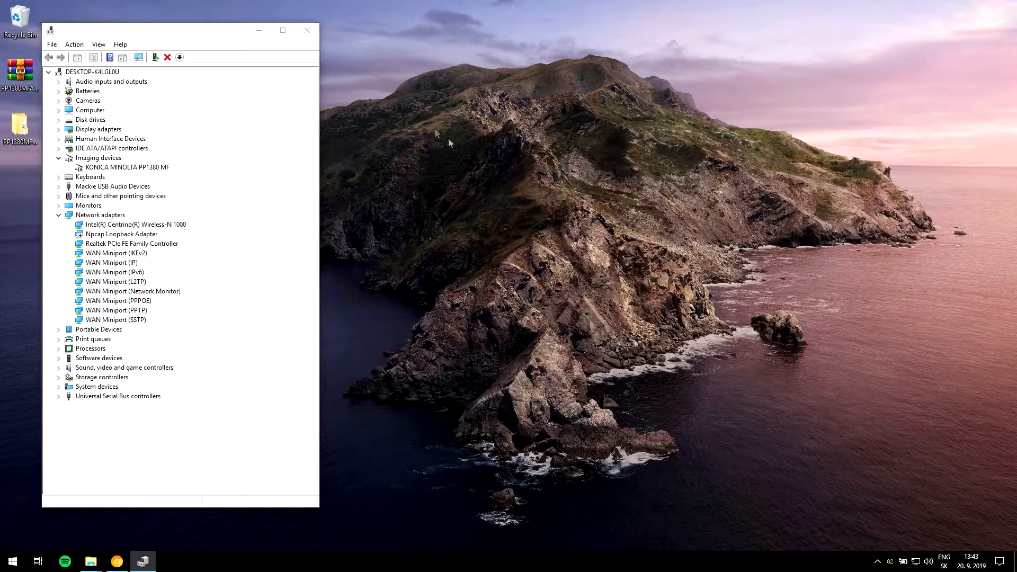
# Step: Open the scanned PDF from the LinkMagic pictures folder, view the page from its top, and close both the document and folder
pyautogui.doubleClick(432, 238)
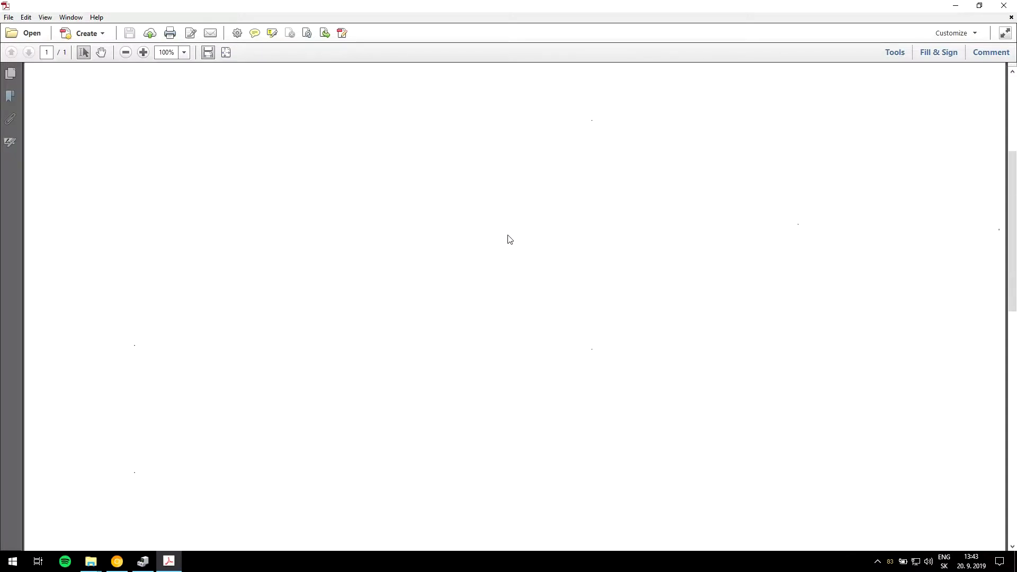
pyautogui.scroll(15, 507, 239)
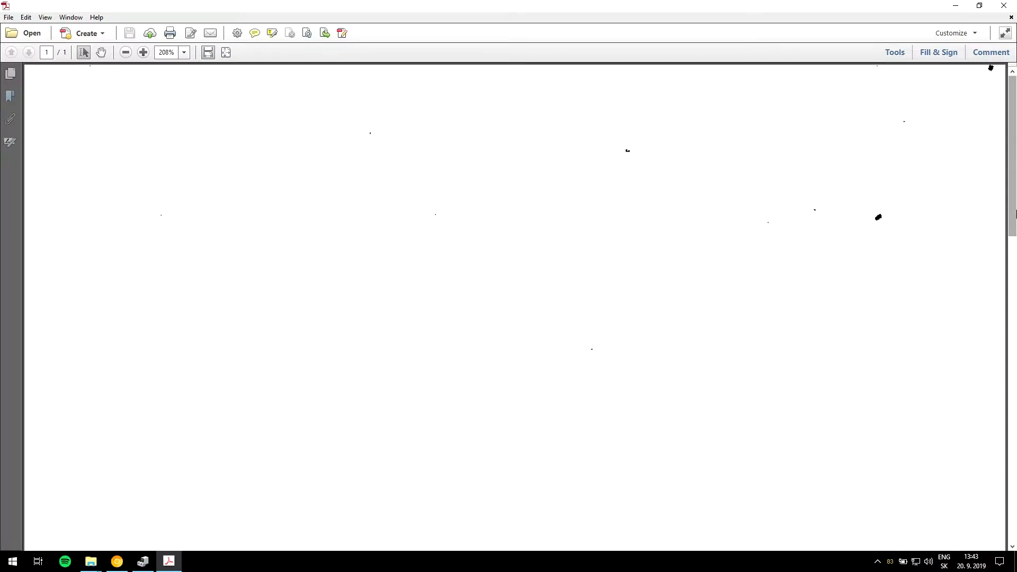
pyautogui.click(1003, 6)
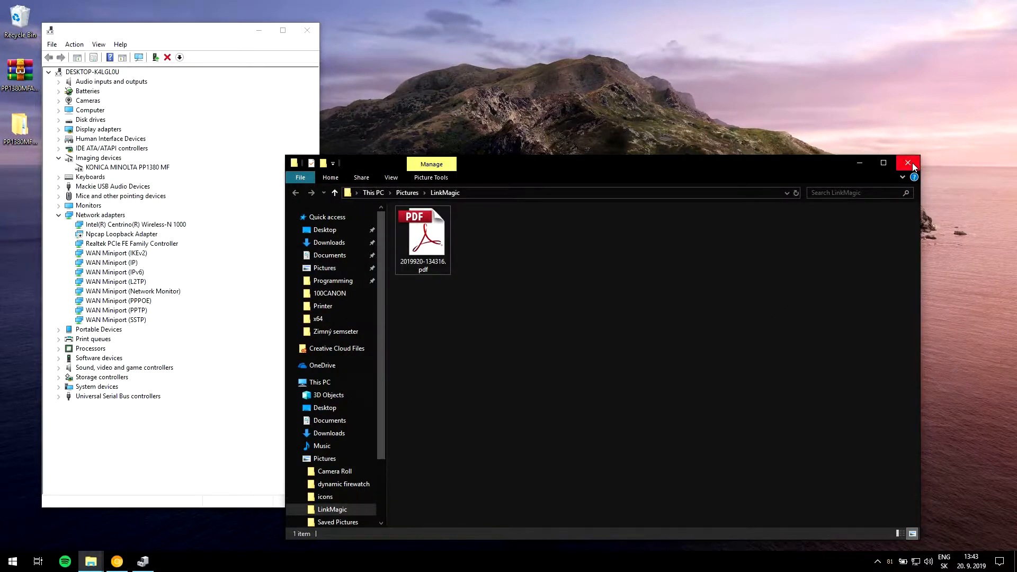
pyautogui.click(908, 164)
# Step: Close Device Manager and the remaining LINKMAGIC and PP1380MFALLWin_139 folder windows
pyautogui.click(306, 31)
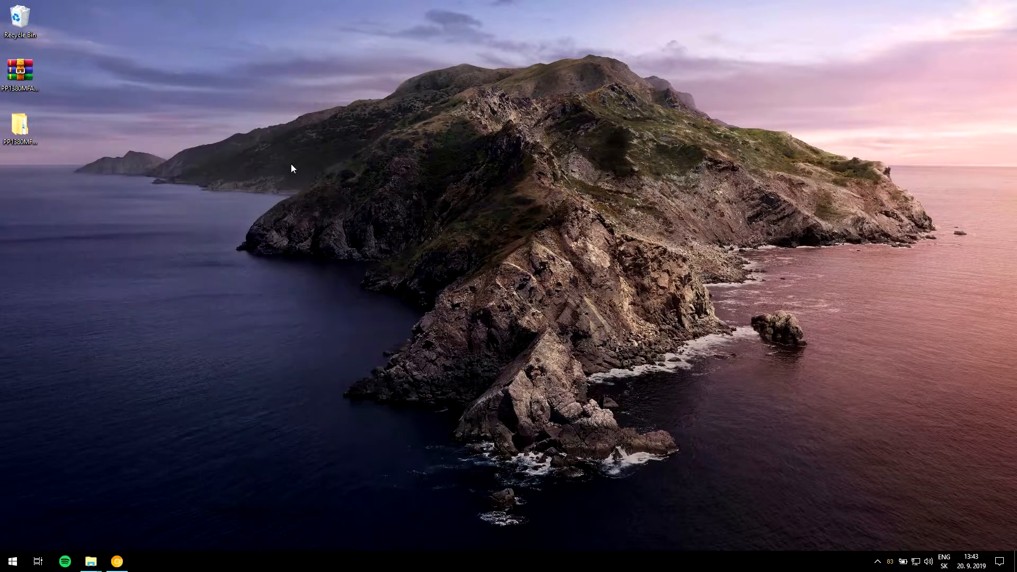
pyautogui.moveTo(89, 567)
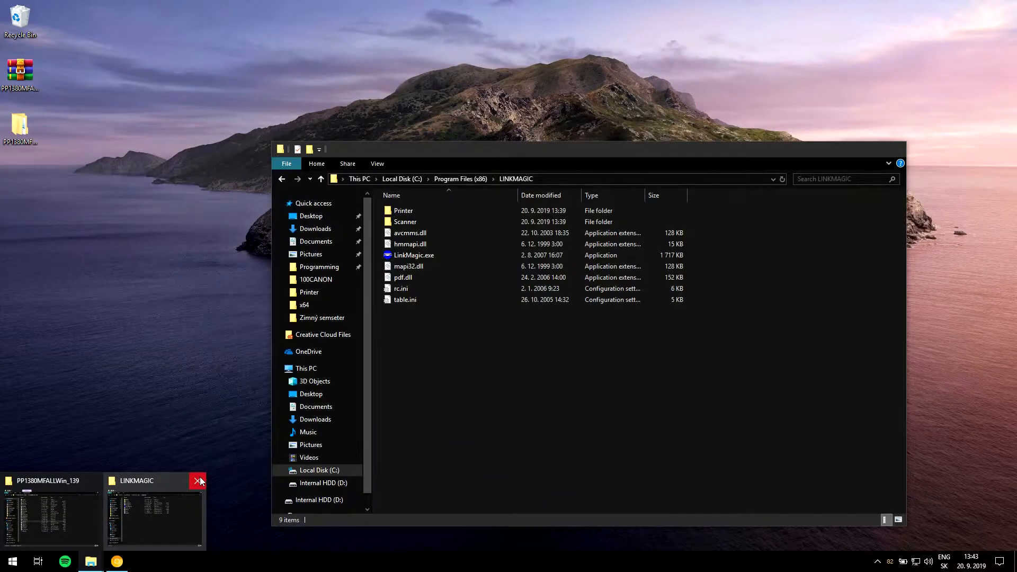
pyautogui.click(199, 480)
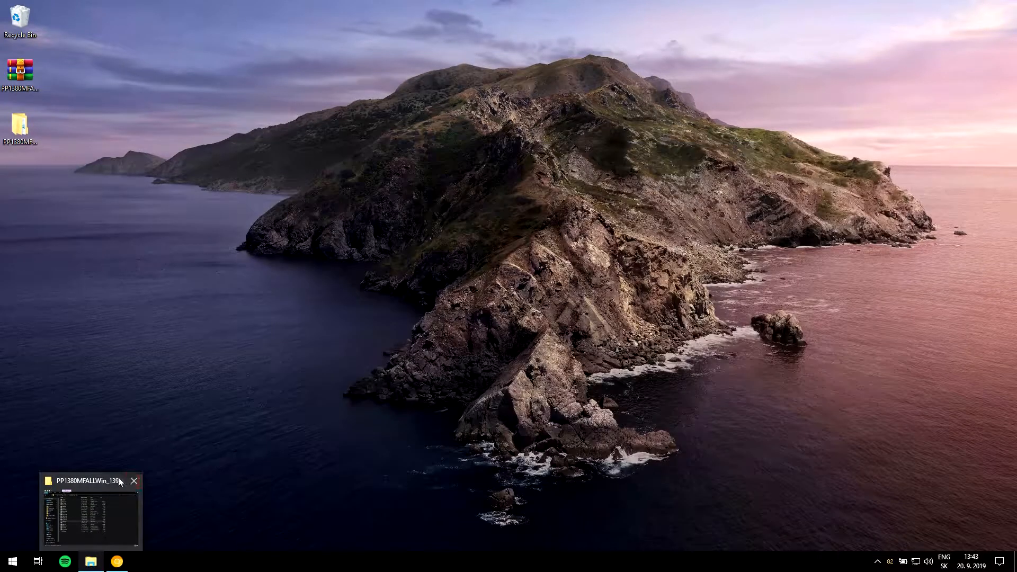
pyautogui.click(135, 481)
# Step: Open Devices and Printers in the Hardware and Sound section of Control Panel
pyautogui.click(13, 561)
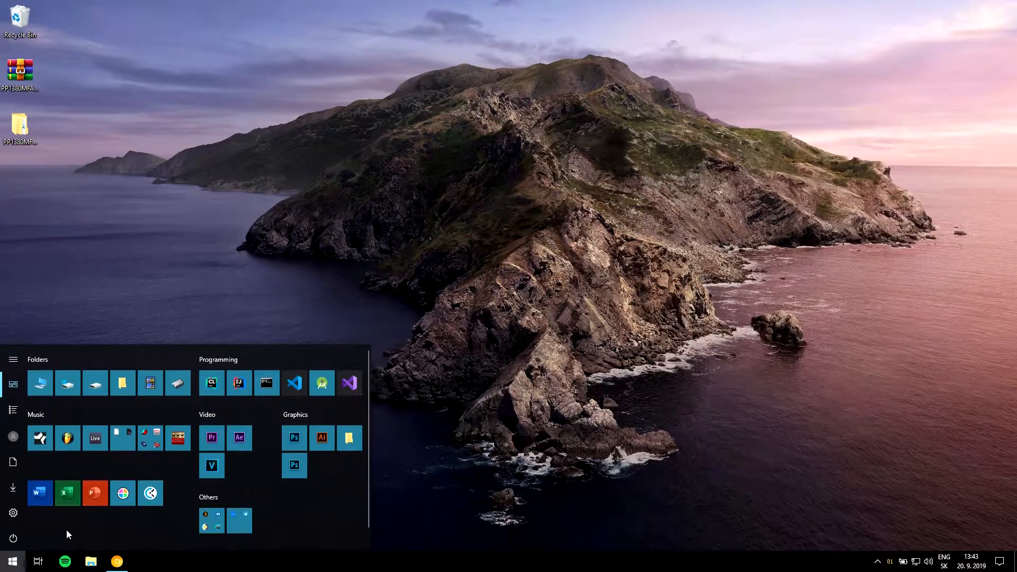
pyautogui.write('control')
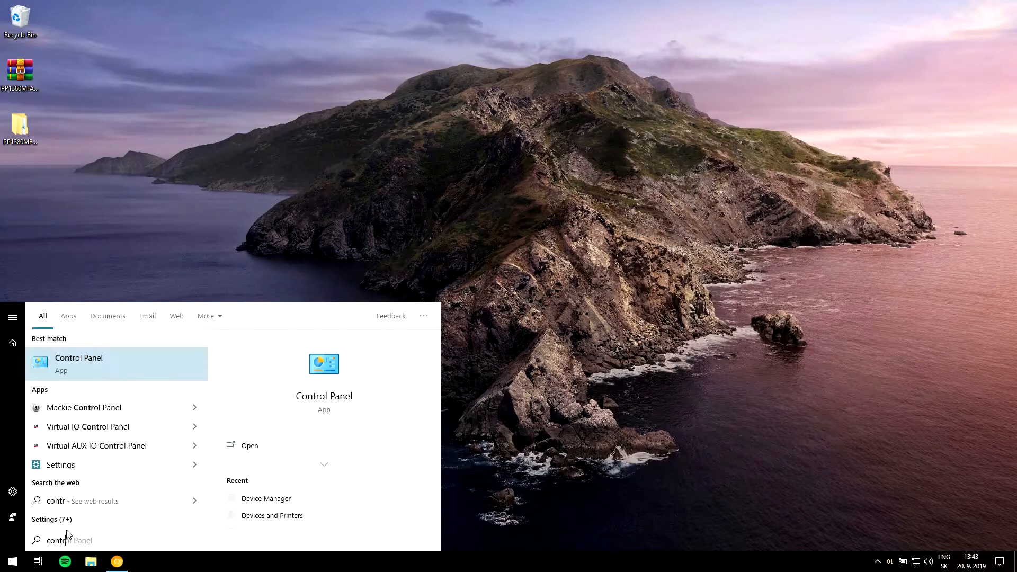
pyautogui.press('Return')
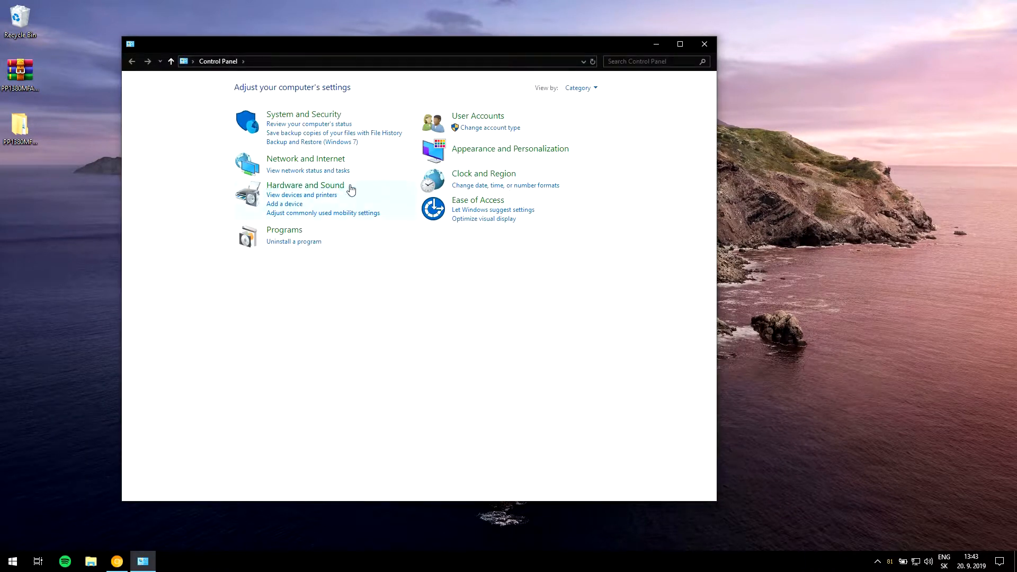
pyautogui.click(313, 186)
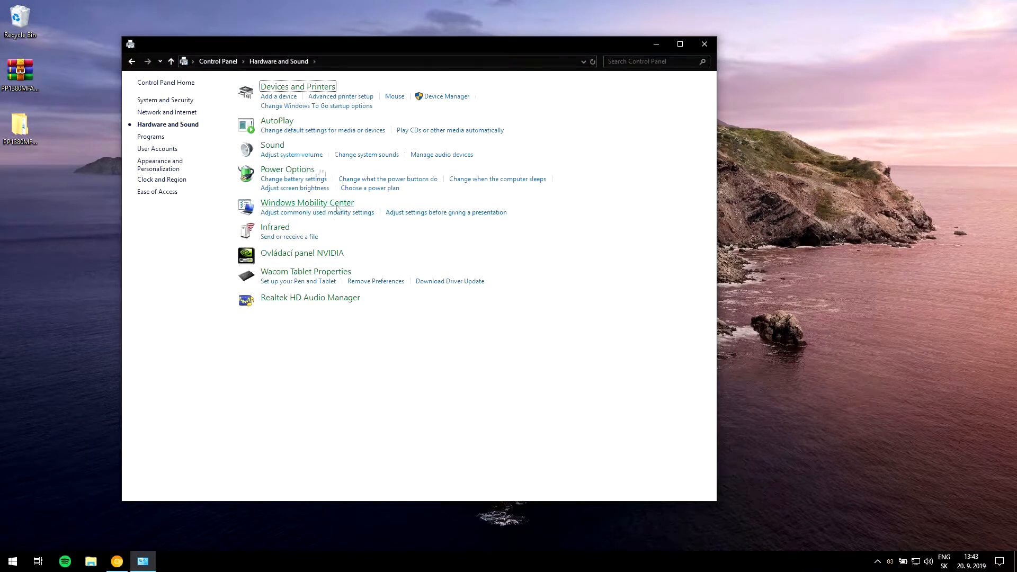
pyautogui.click(301, 89)
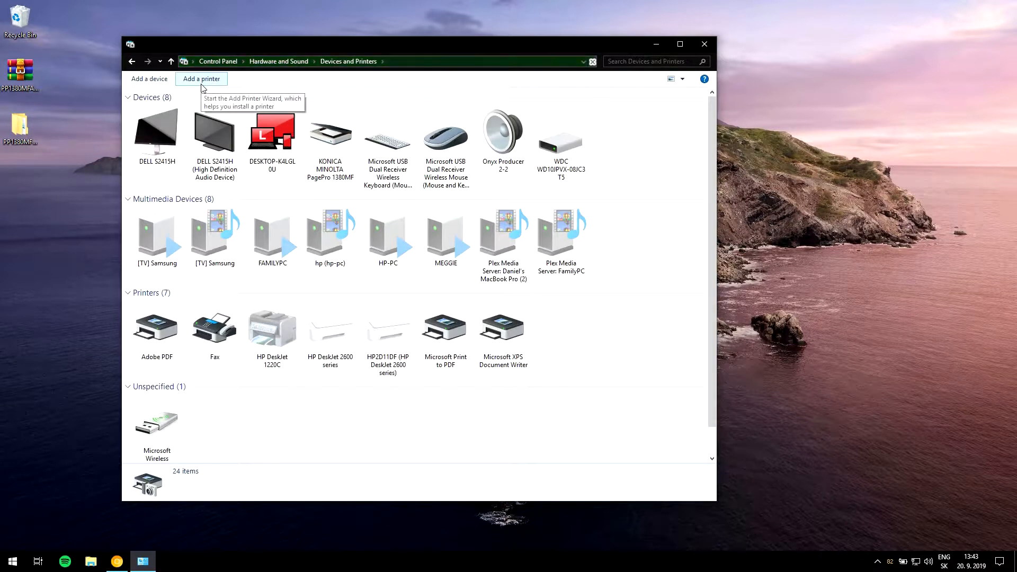
# Step: Start adding an unlisted printer as a local printer with manual settings
pyautogui.click(202, 79)
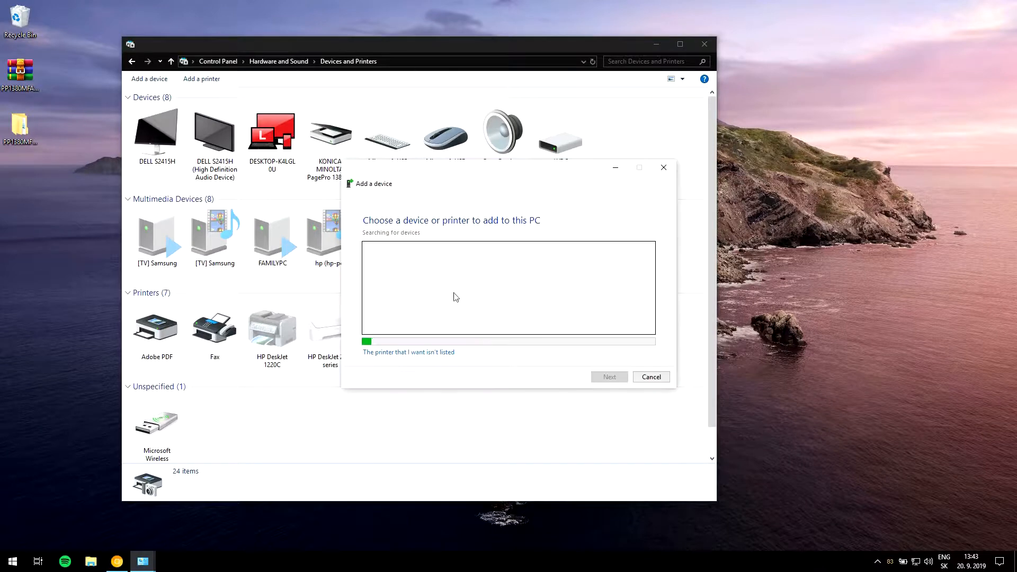
pyautogui.click(392, 353)
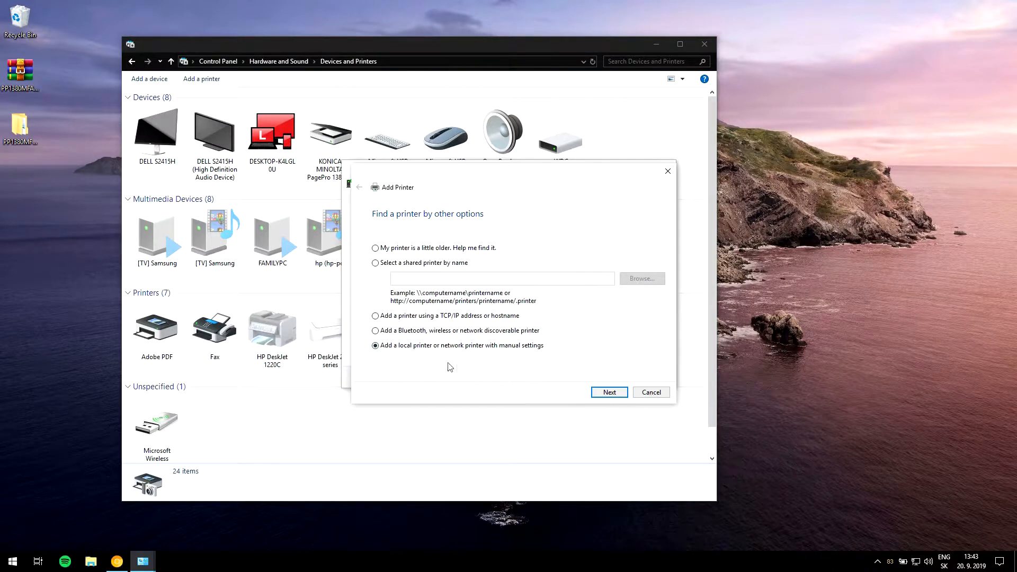
pyautogui.click(610, 392)
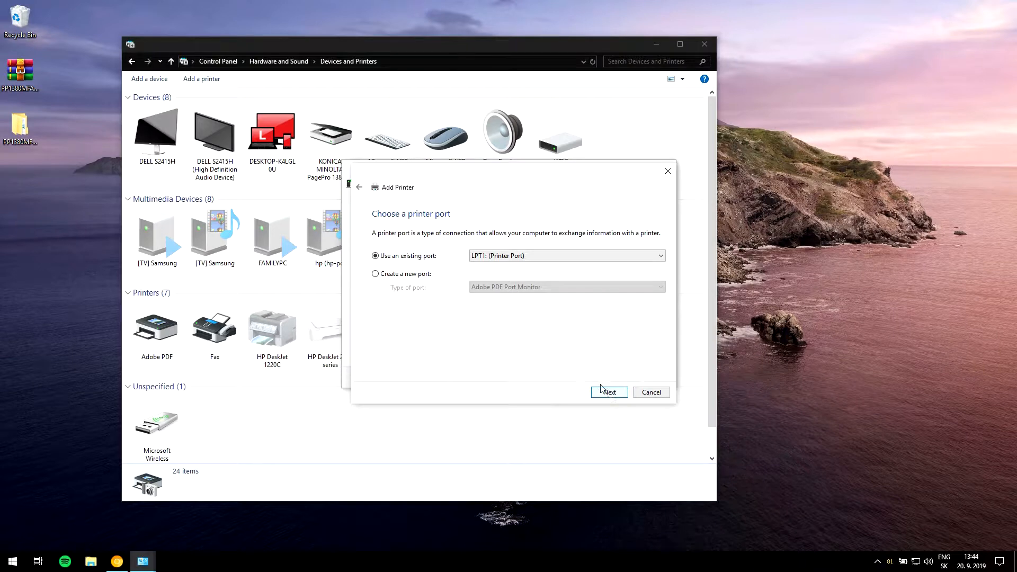
# Step: Choose the existing port USB003 (Virtual printer port for USB) for the new printer
pyautogui.click(496, 259)
pyautogui.moveTo(659, 290); pyautogui.dragTo(659, 303)
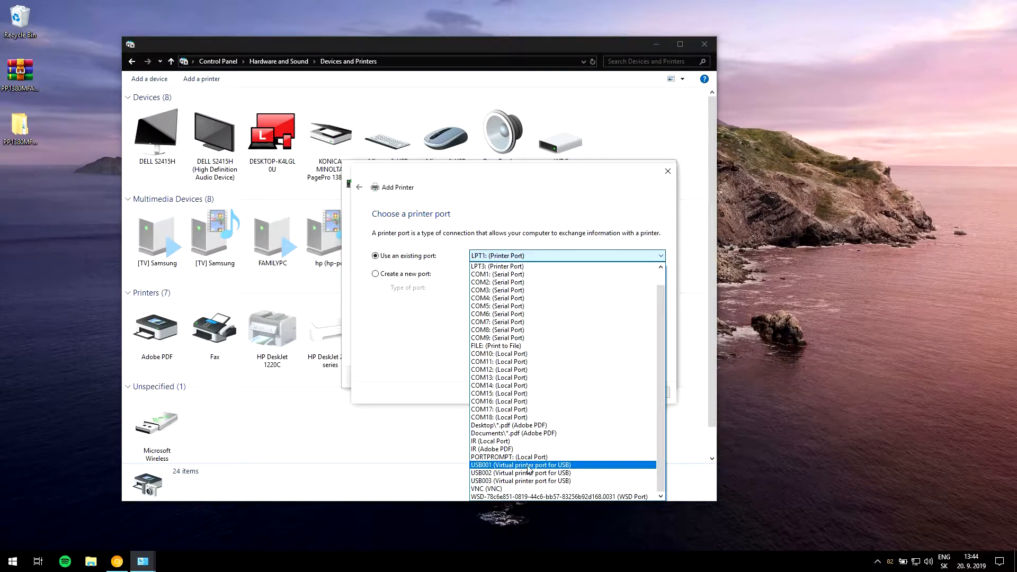
pyautogui.click(504, 482)
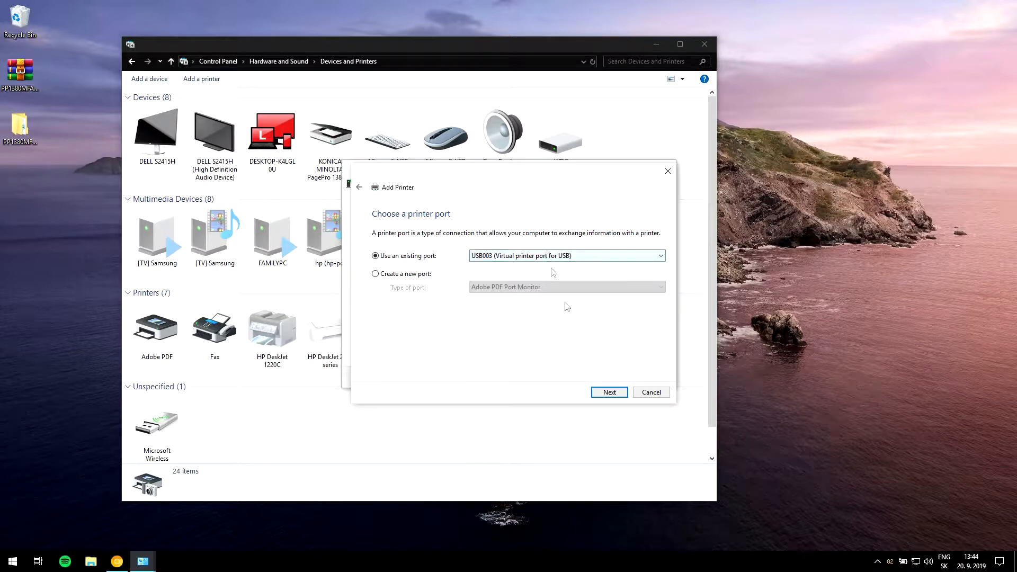
pyautogui.click(609, 393)
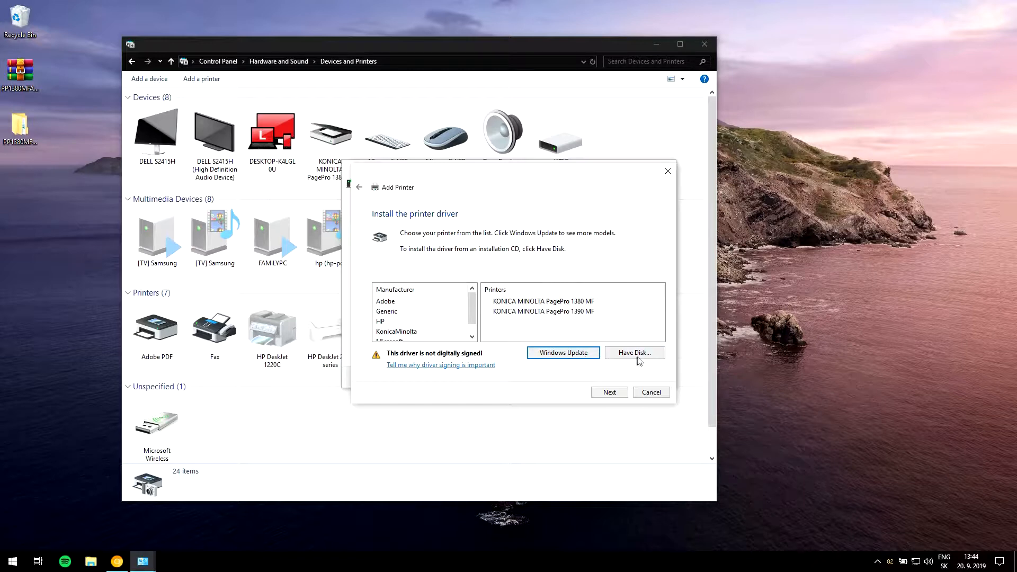
# Step: Load the printer driver from disk using sp701aif.inf in C:\Program Files (x86)\LINKMAGIC\Printer
pyautogui.click(640, 356)
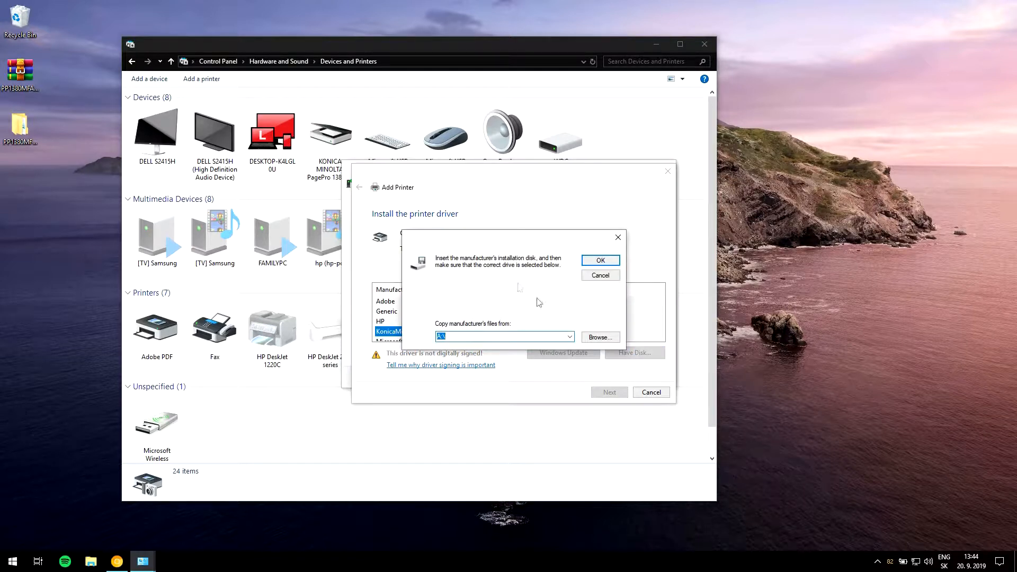
pyautogui.click(600, 338)
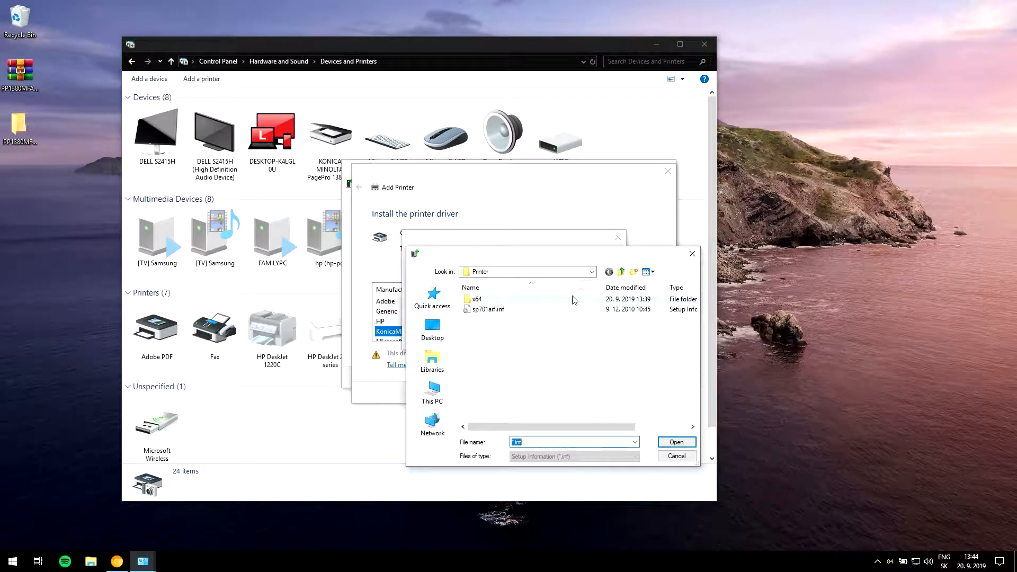
pyautogui.click(432, 393)
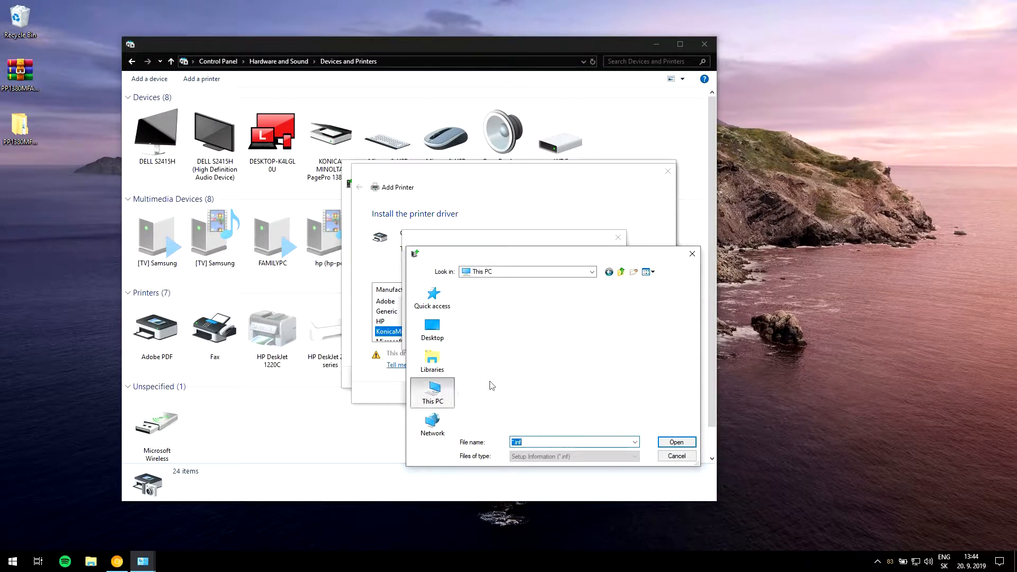
pyautogui.scroll(-5, 522, 376)
pyautogui.doubleClick(522, 348)
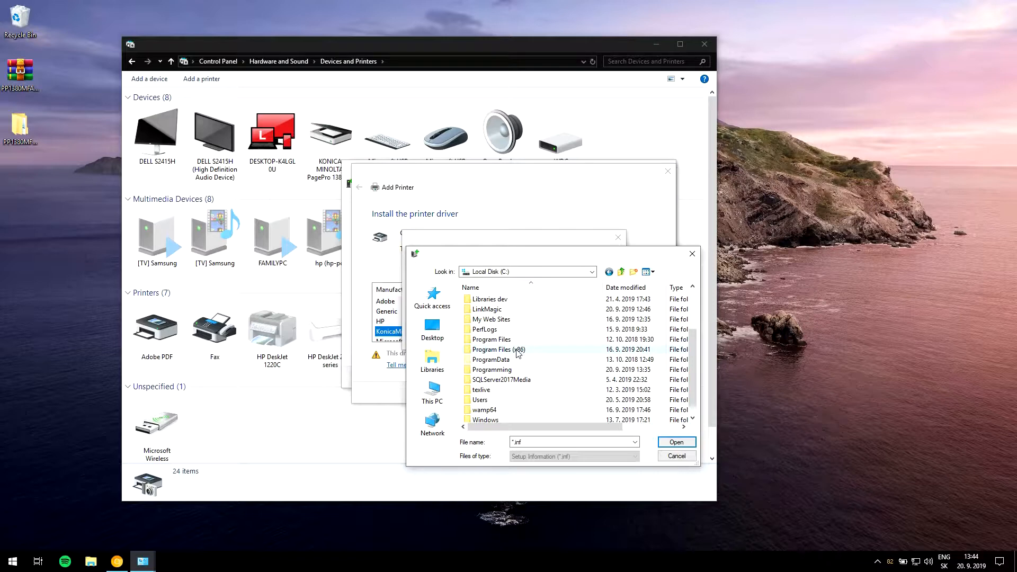
pyautogui.doubleClick(518, 354)
pyautogui.doubleClick(484, 304)
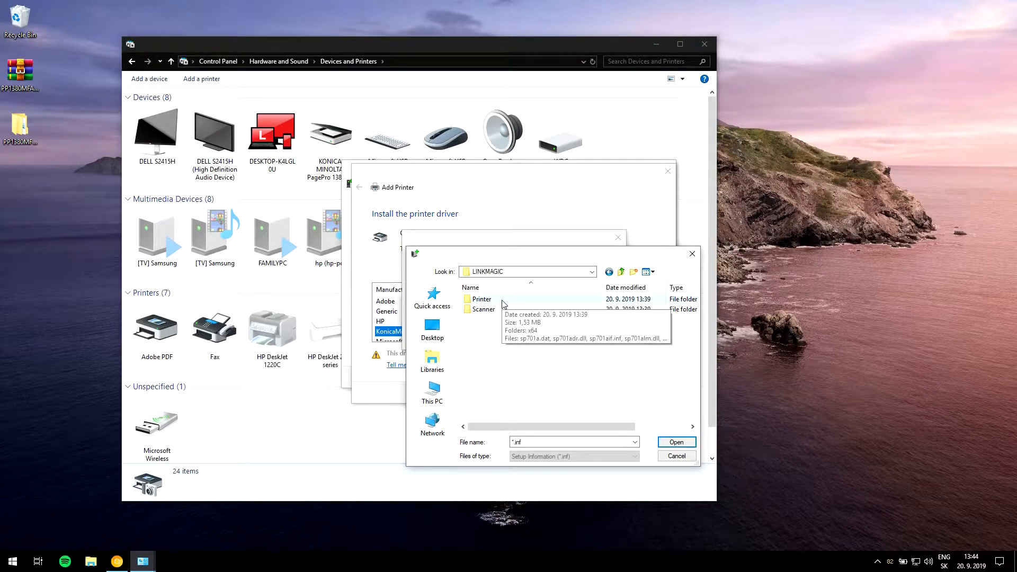
pyautogui.doubleClick(503, 302)
pyautogui.click(518, 309)
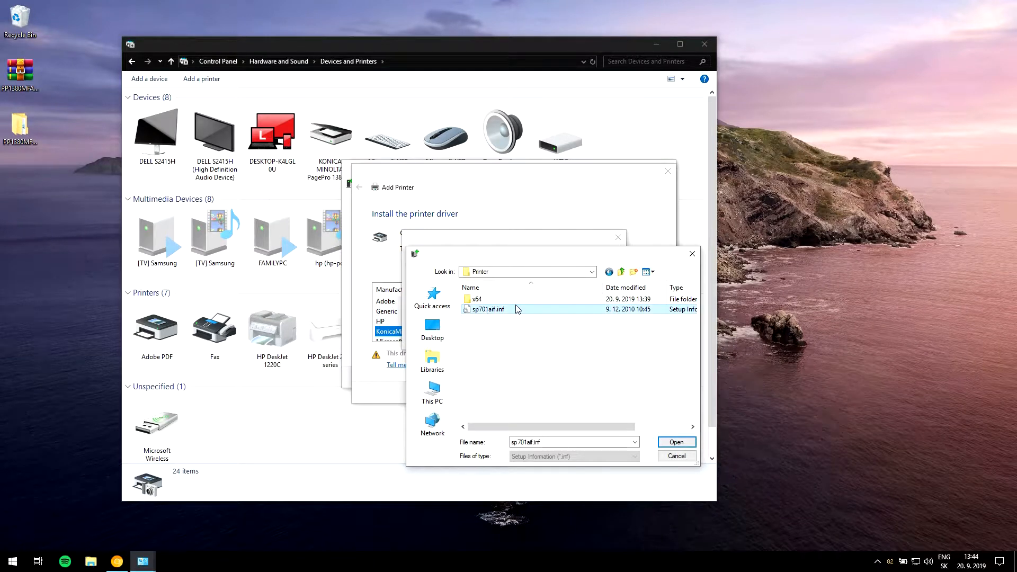
pyautogui.click(676, 442)
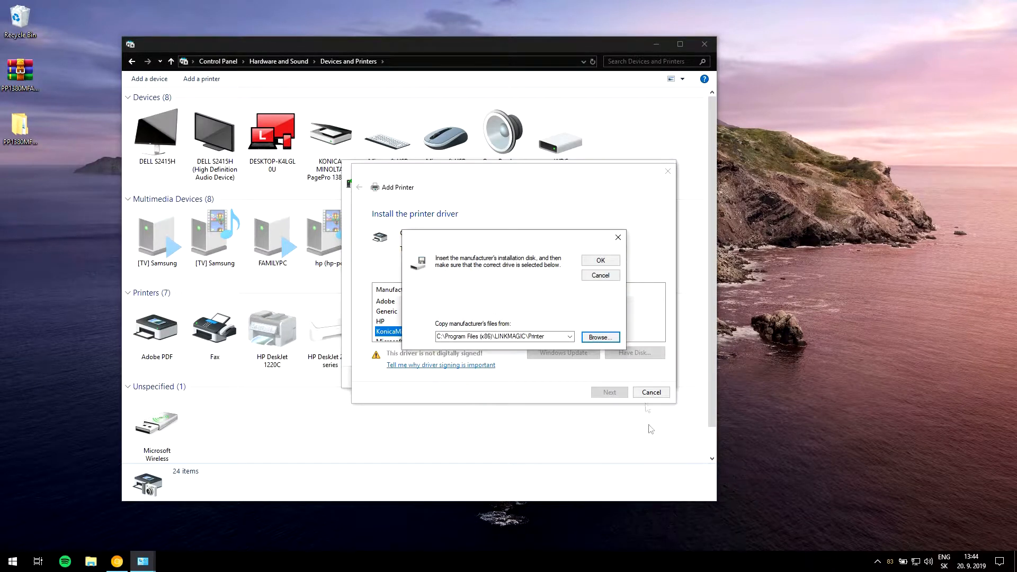
pyautogui.click(597, 262)
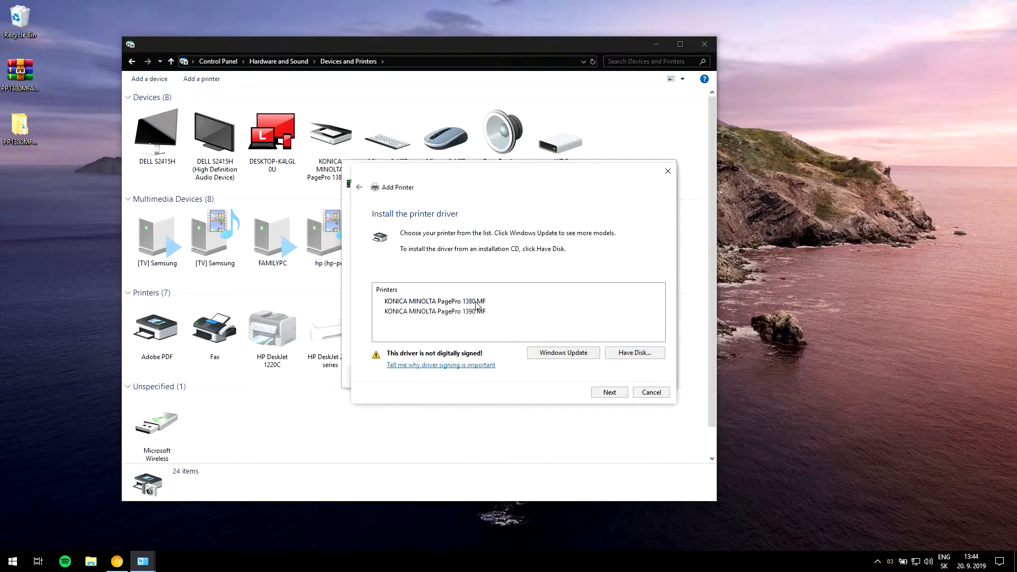
# Step: Install KONICA MINOLTA PagePro 1380 MF, replacing the current driver and keeping the suggested printer name
pyautogui.click(476, 305)
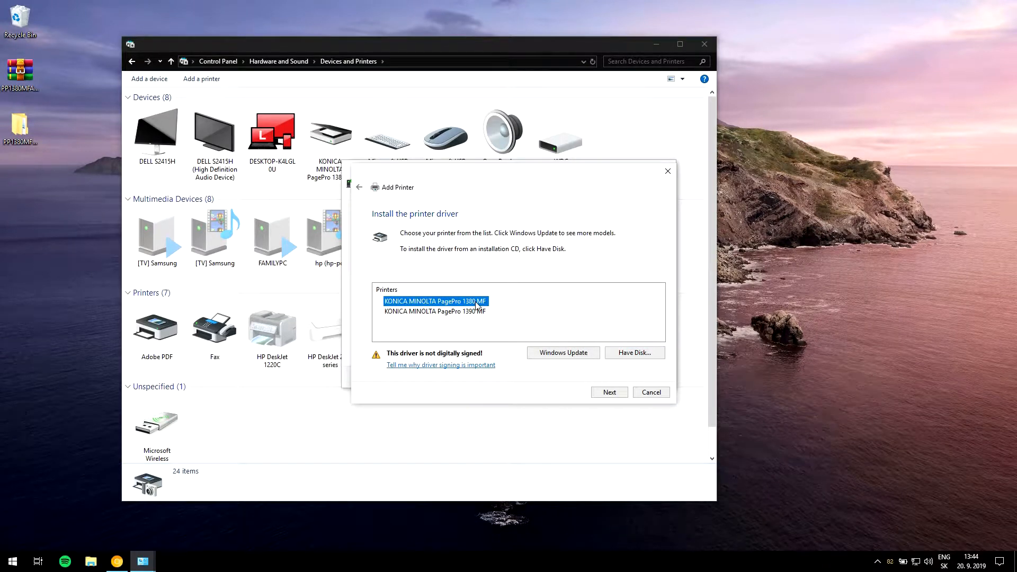
pyautogui.click(609, 395)
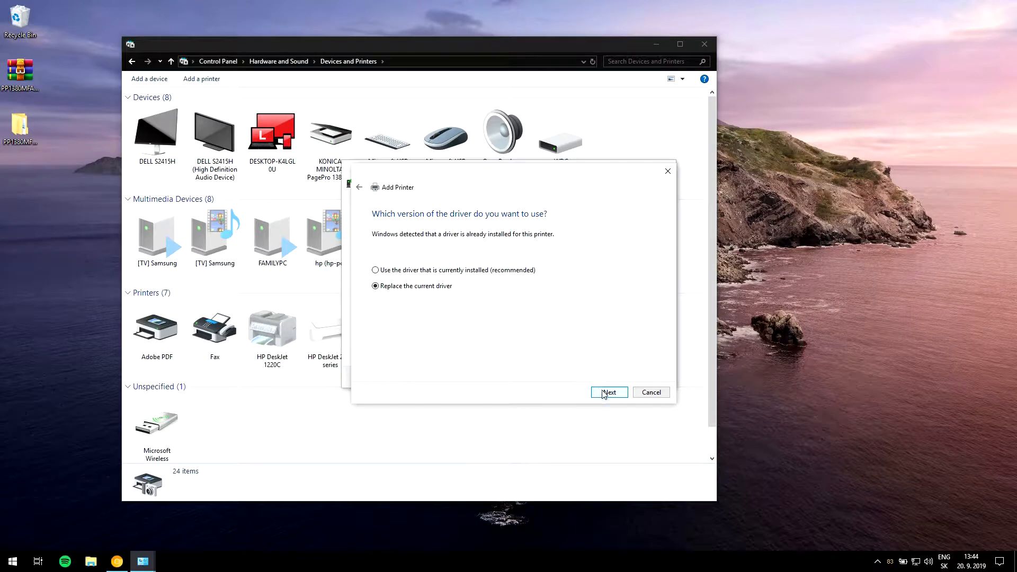
pyautogui.click(604, 393)
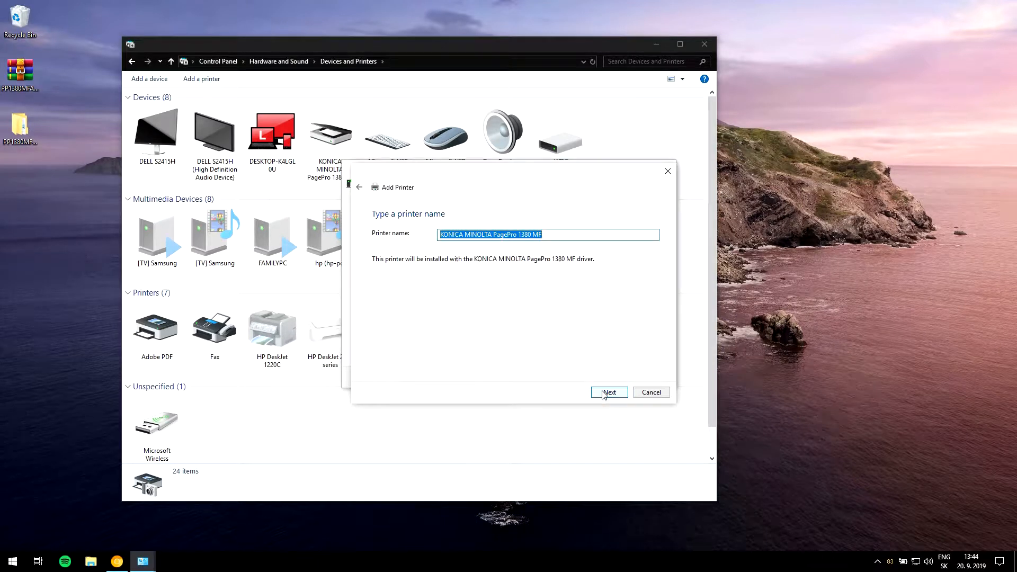
pyautogui.click(604, 395)
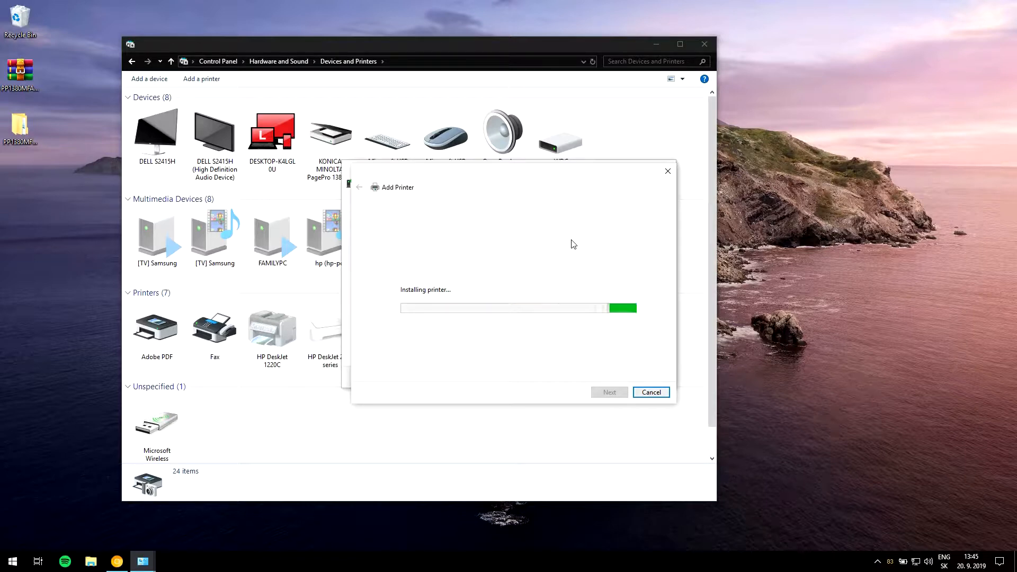
# Step: Minimize the Devices and Printers window, leave the new printer unshared and print a test page
pyautogui.click(645, 43)
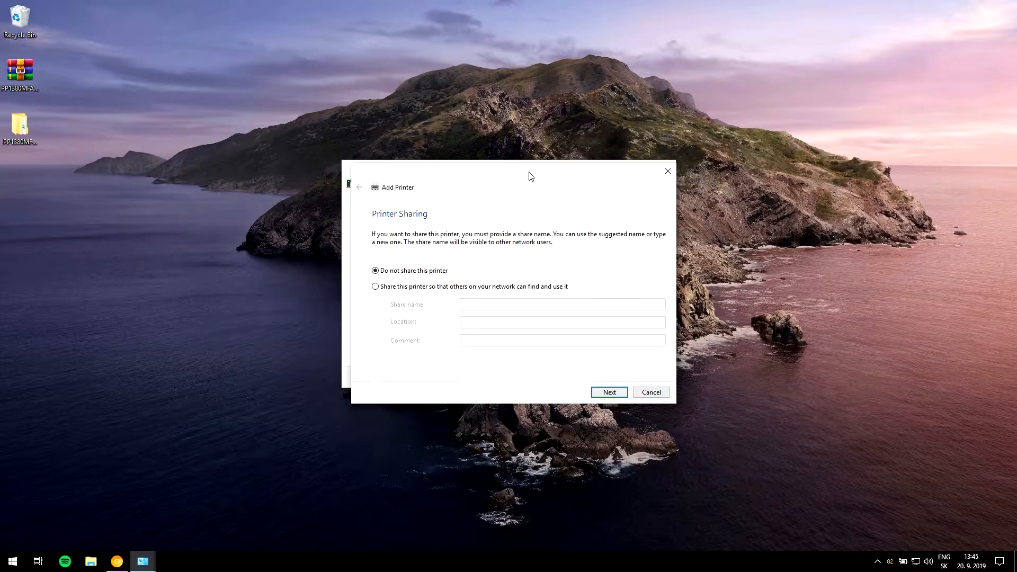
pyautogui.click(610, 395)
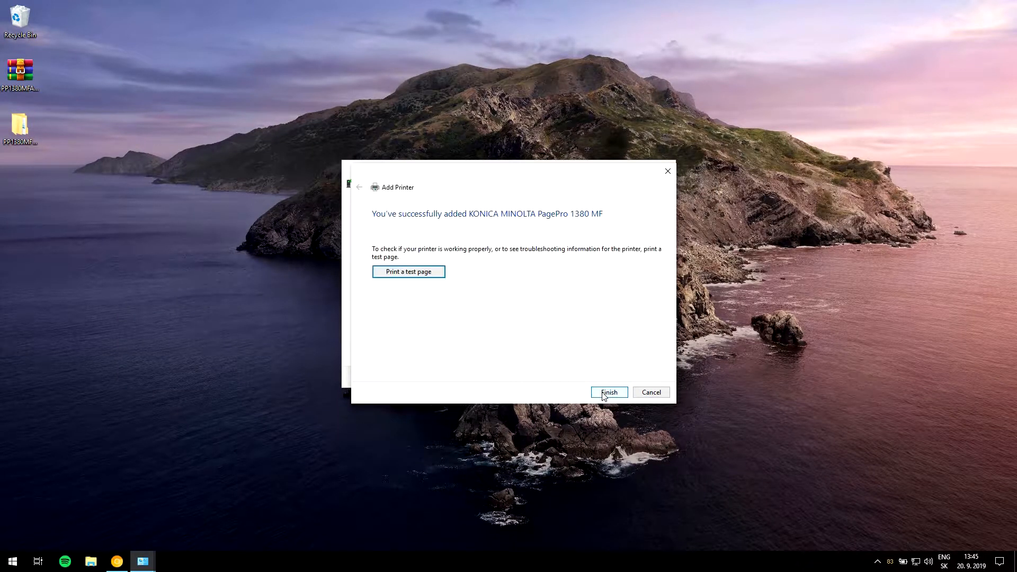
pyautogui.click(404, 274)
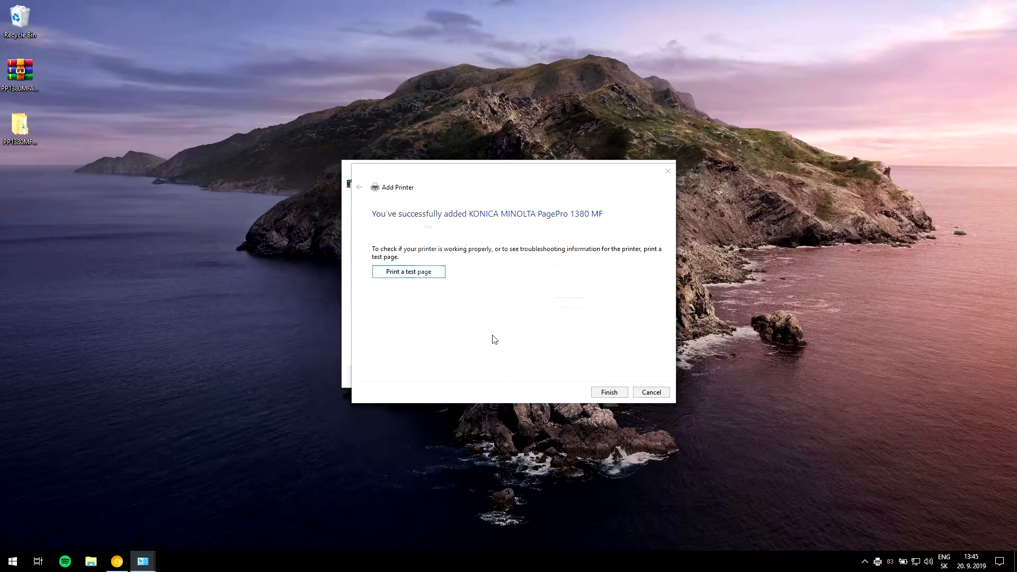